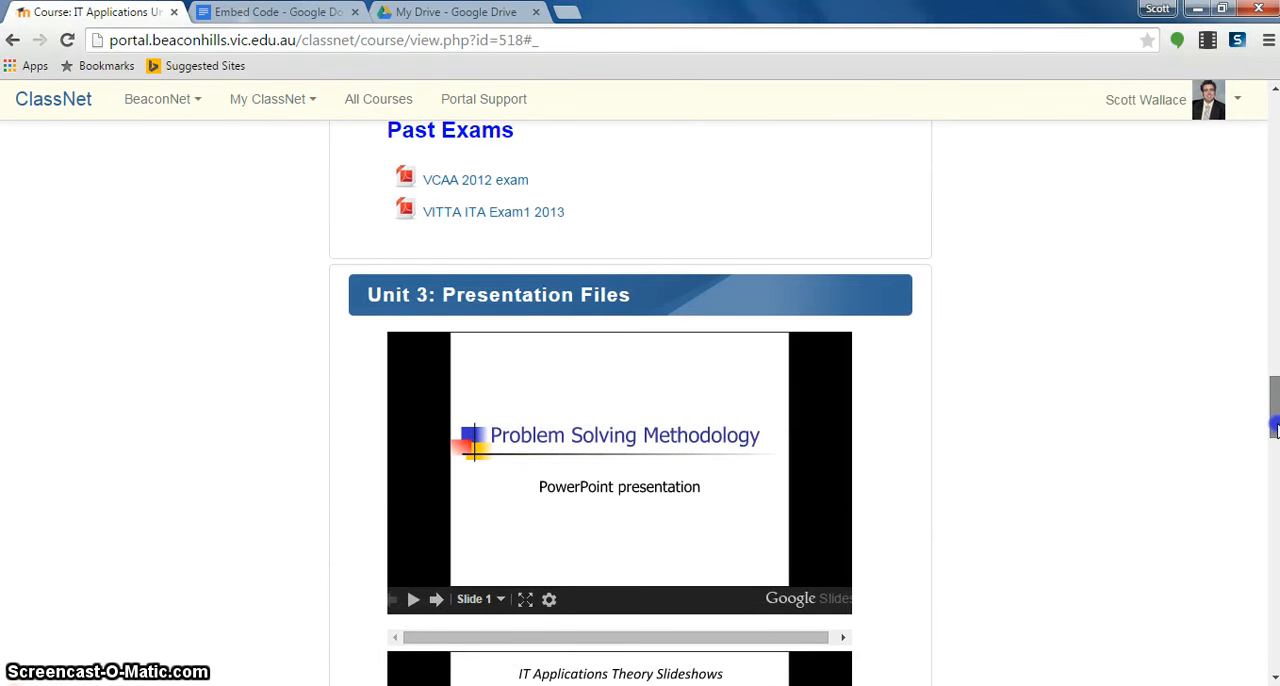
- Page the embedded Problem Solving Methodology presentation forward to slide 4 and check the Embed Code entry under Shared Files
{"action": "left_click", "coordinate": [437, 600]}
{"action": "left_click", "coordinate": [437, 600]}
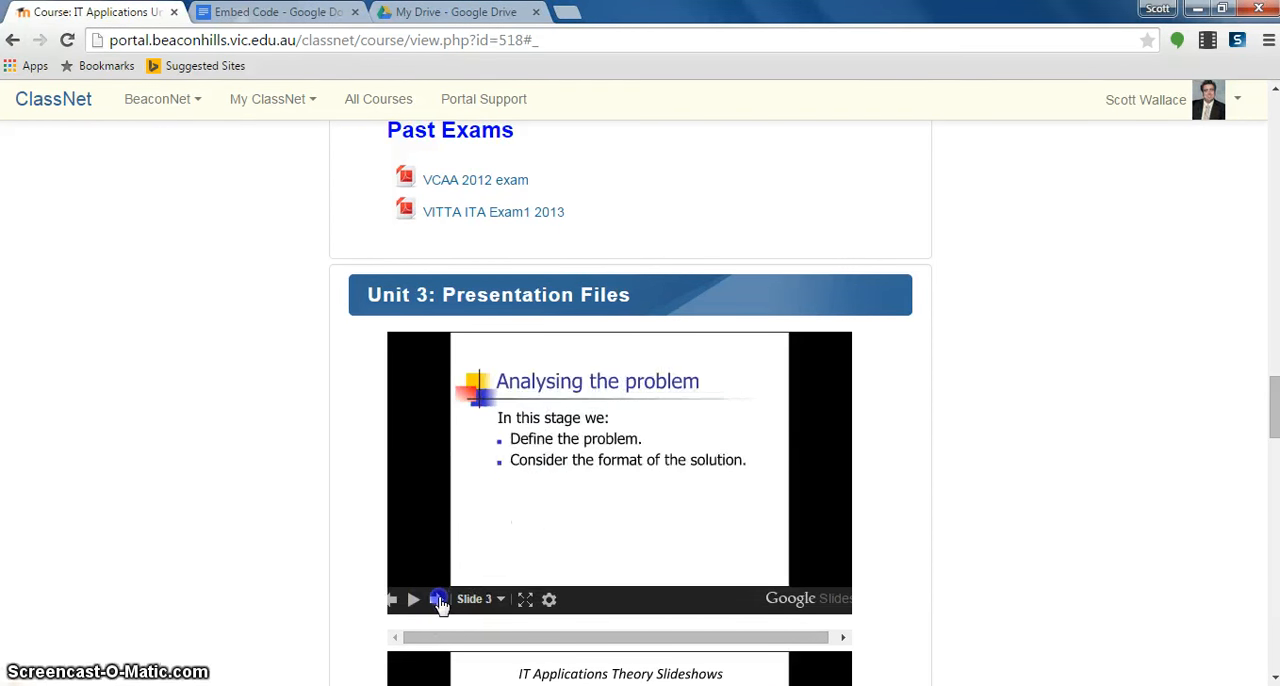
{"action": "left_click", "coordinate": [437, 600]}
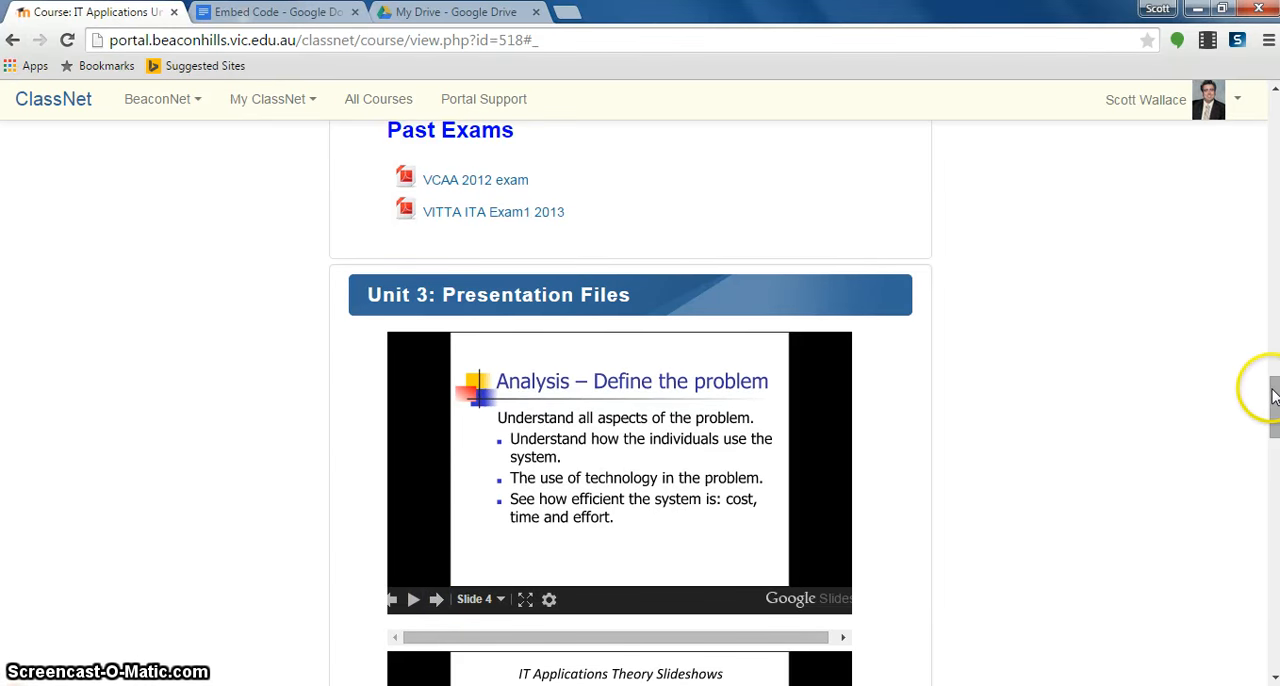
{"action": "left_click_drag", "start_coordinate": [1274, 411], "coordinate": [1275, 591]}
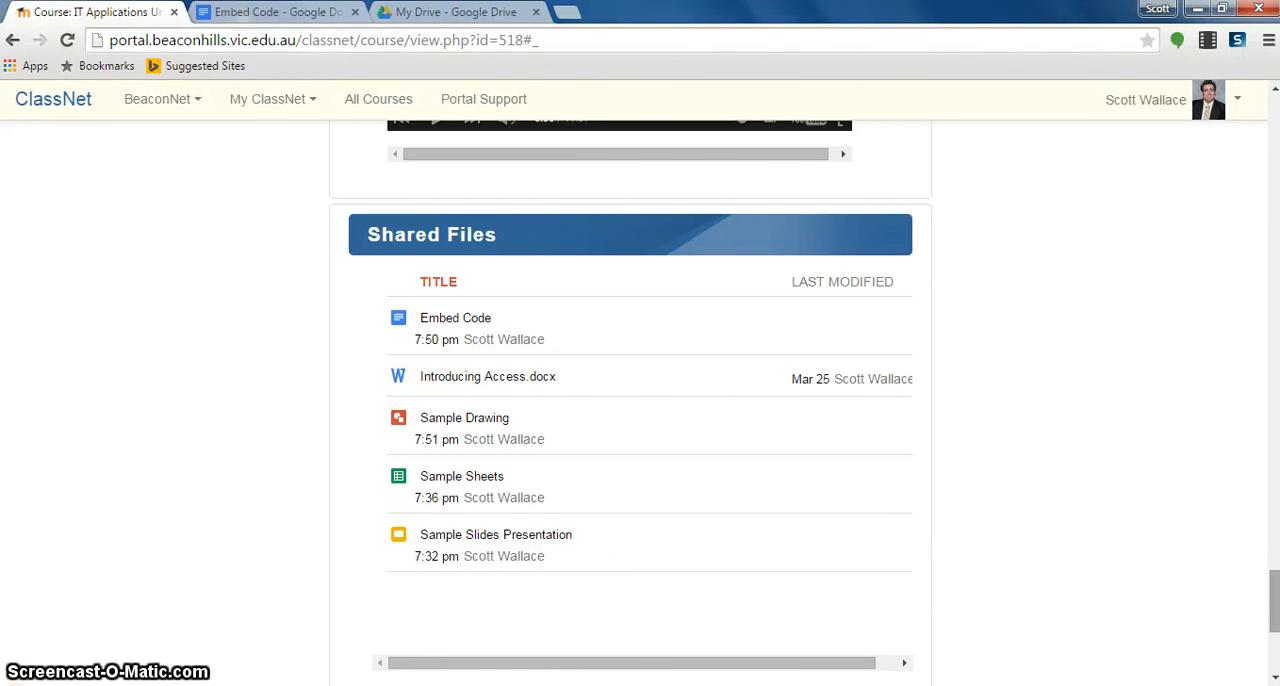
{"action": "left_click", "coordinate": [453, 320]}
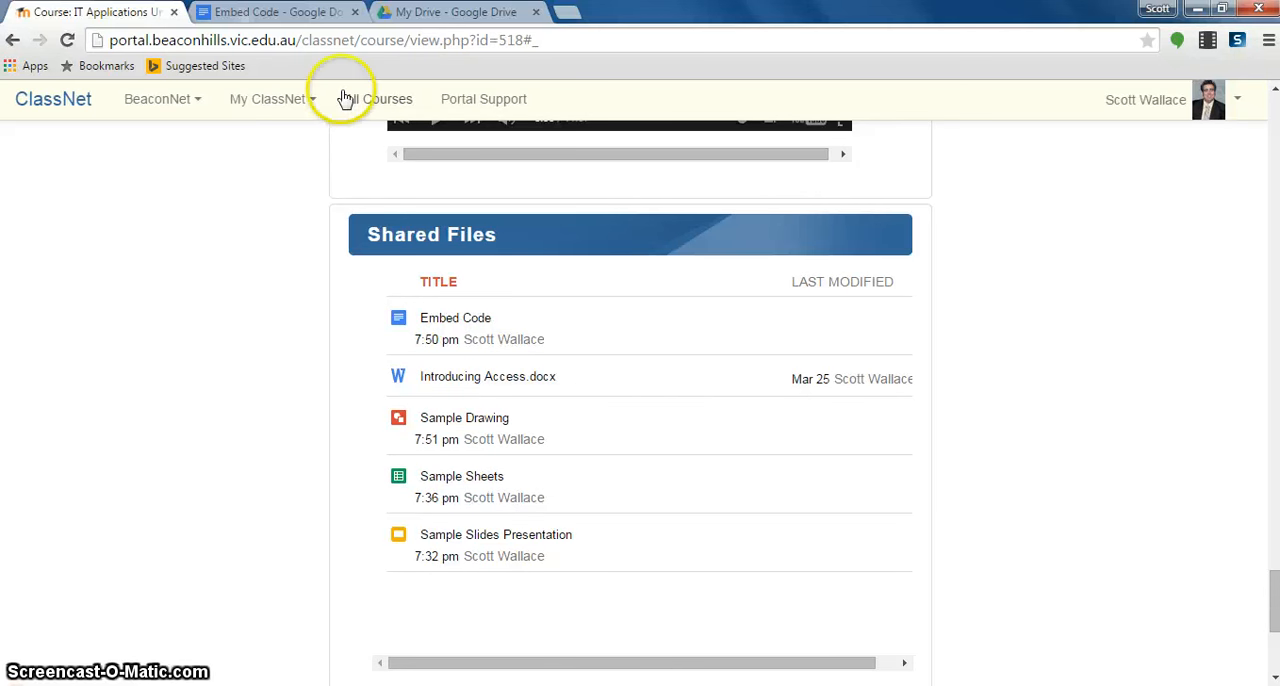
- Switch to Google Drive, open the Class Documents folder, and compare its files with the Shared Files list on the ClassNet course page
{"action": "left_click", "coordinate": [445, 12]}
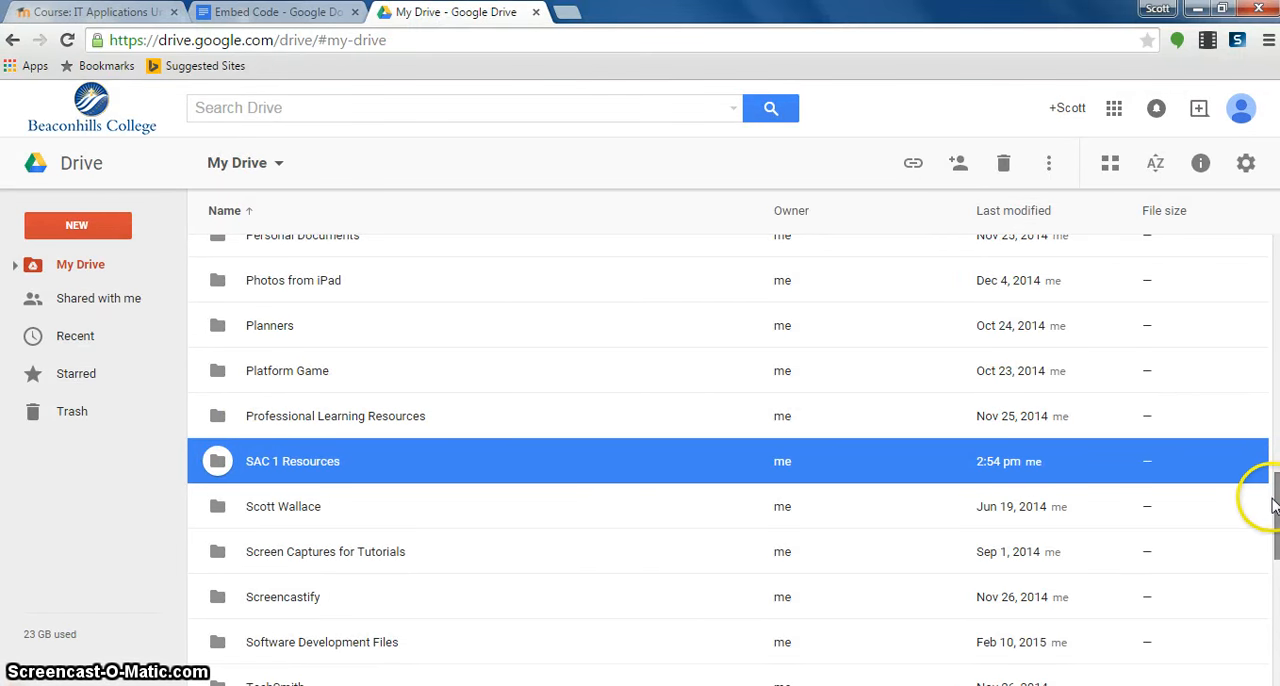
{"action": "left_click_drag", "start_coordinate": [1273, 505], "coordinate": [1273, 312]}
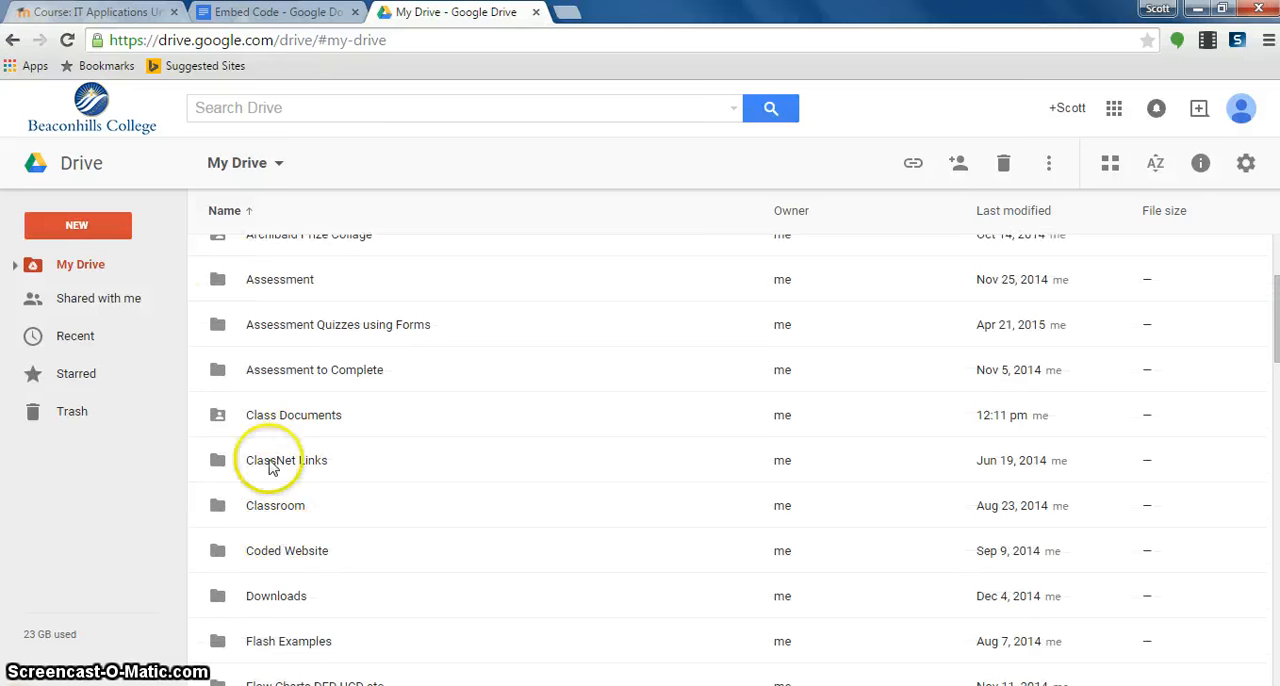
{"action": "double_click", "coordinate": [281, 414]}
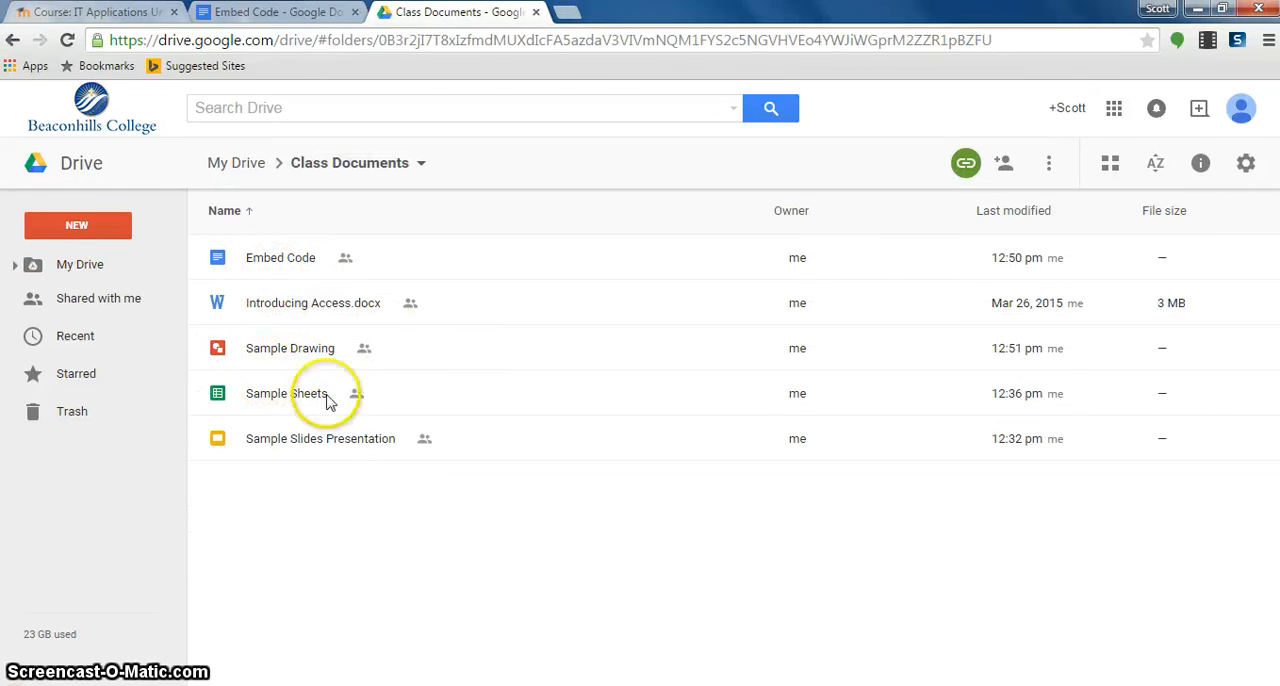
{"action": "left_click", "coordinate": [117, 12]}
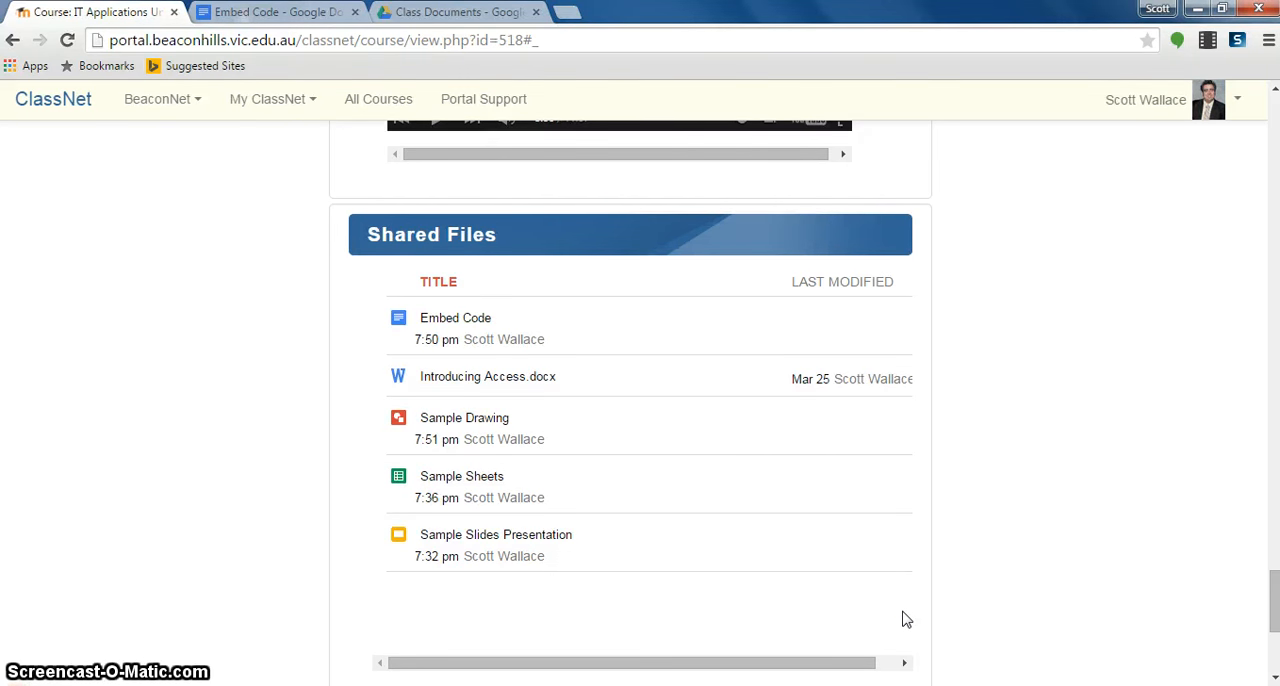
- Remove the Sample Sheets file from the Class Documents folder in Google Drive
{"action": "left_click", "coordinate": [470, 12]}
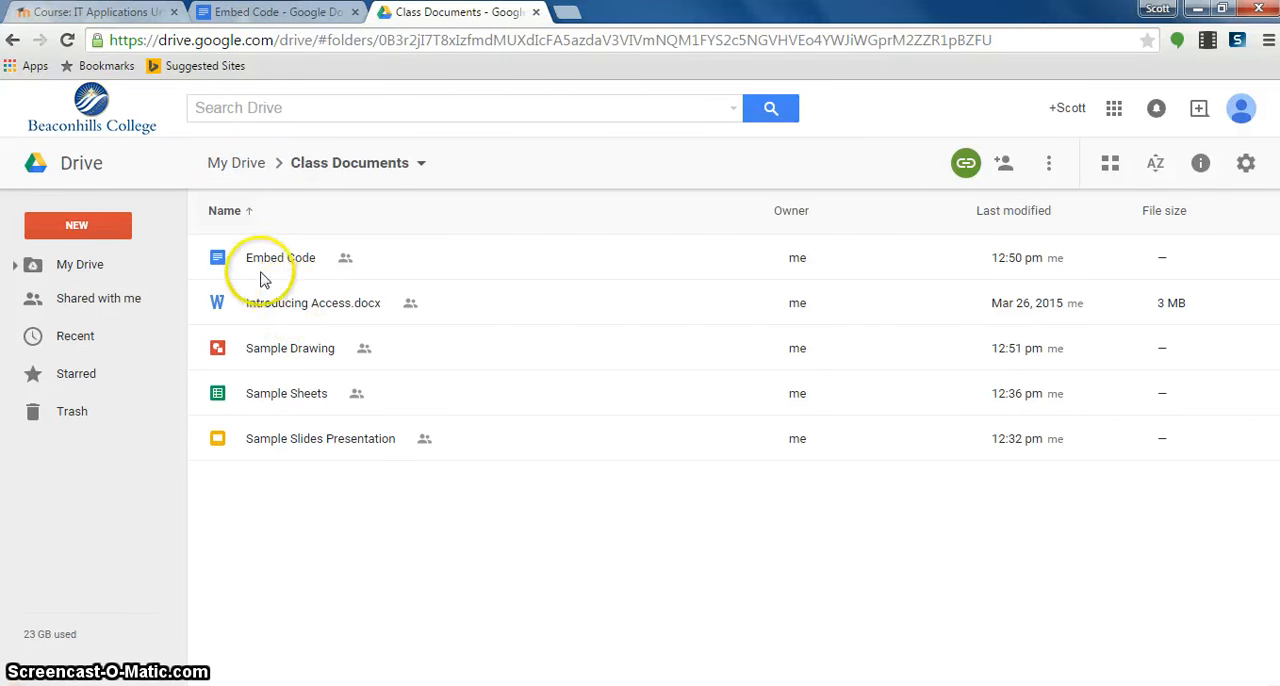
{"action": "left_click", "coordinate": [257, 397]}
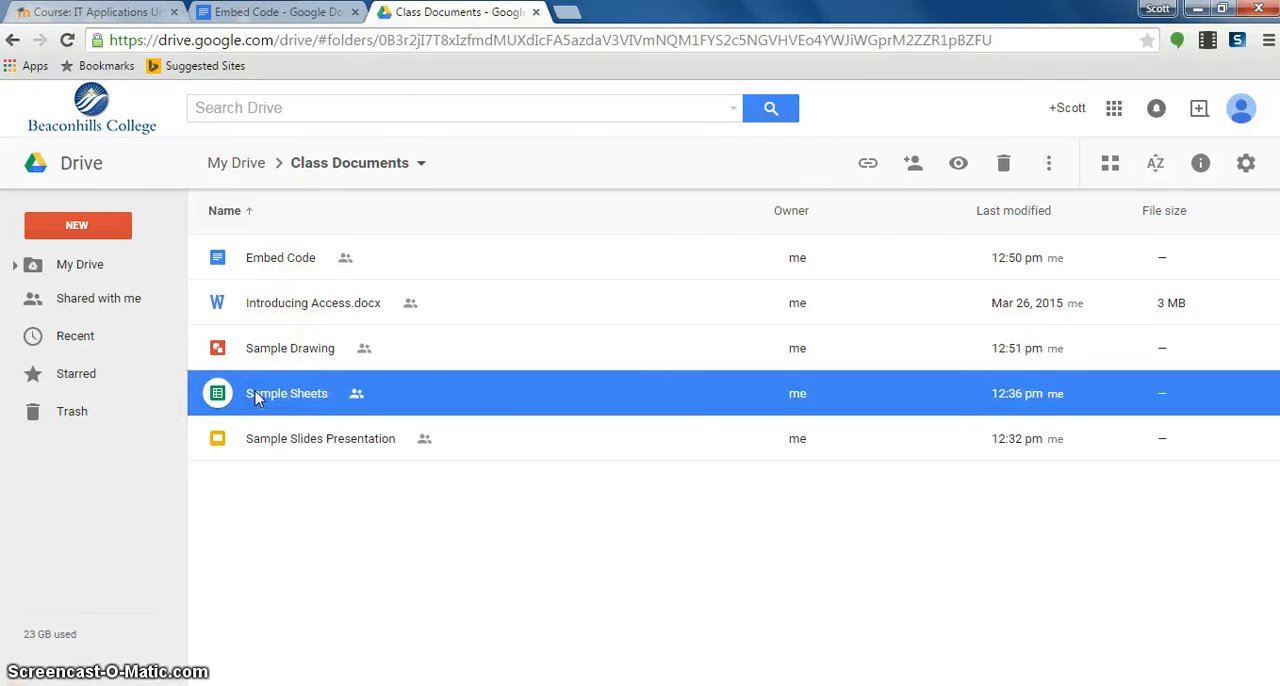
{"action": "key", "text": "Delete"}
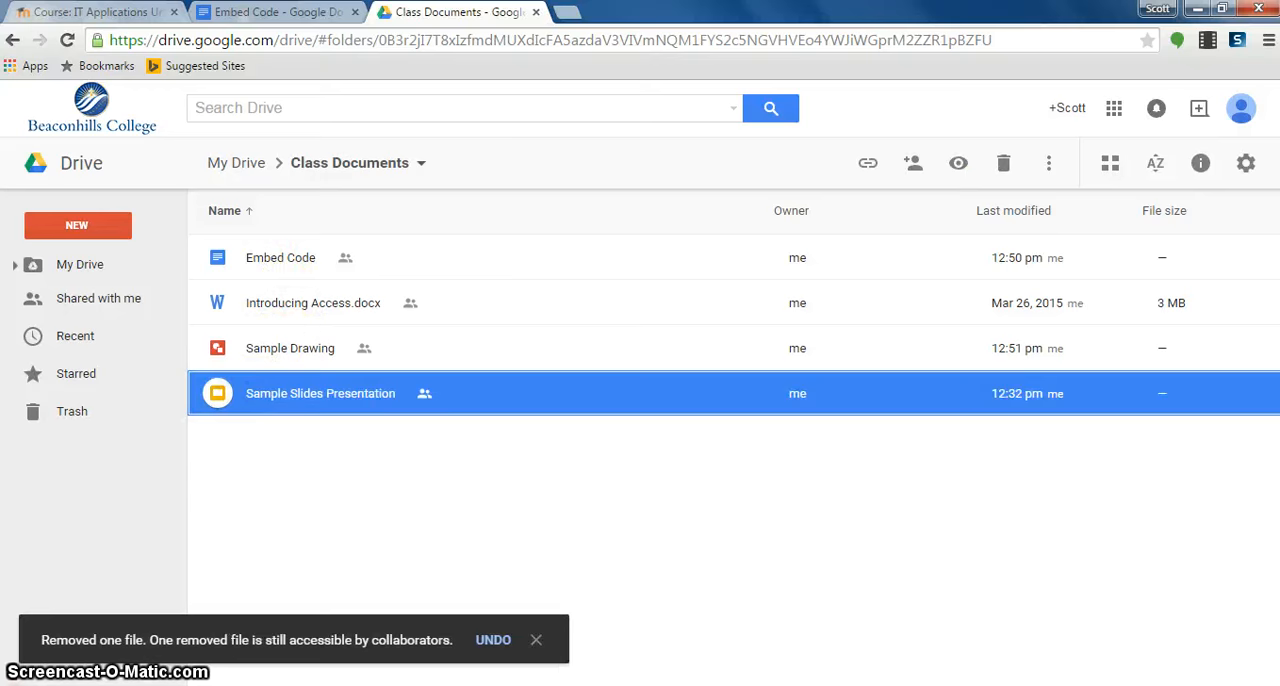
- Reload the ClassNet course page, dismiss the footer bar, and check the Shared Files list
{"action": "left_click", "coordinate": [115, 10]}
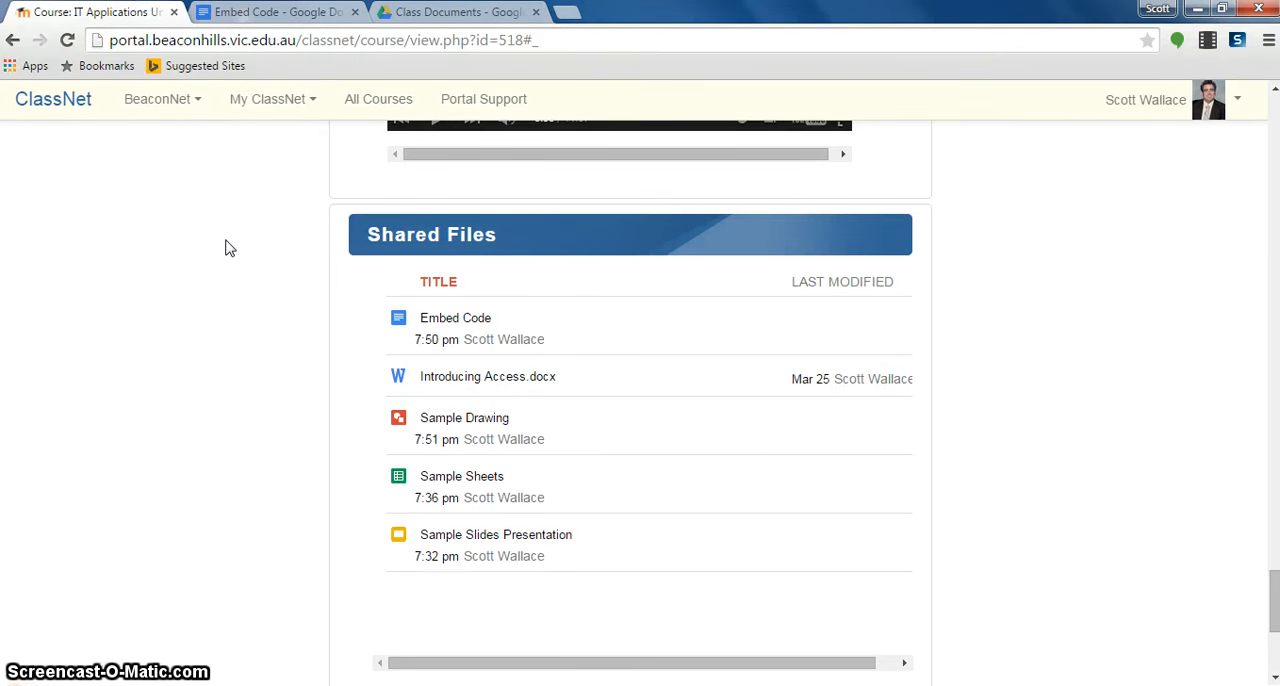
{"action": "key", "text": "F5"}
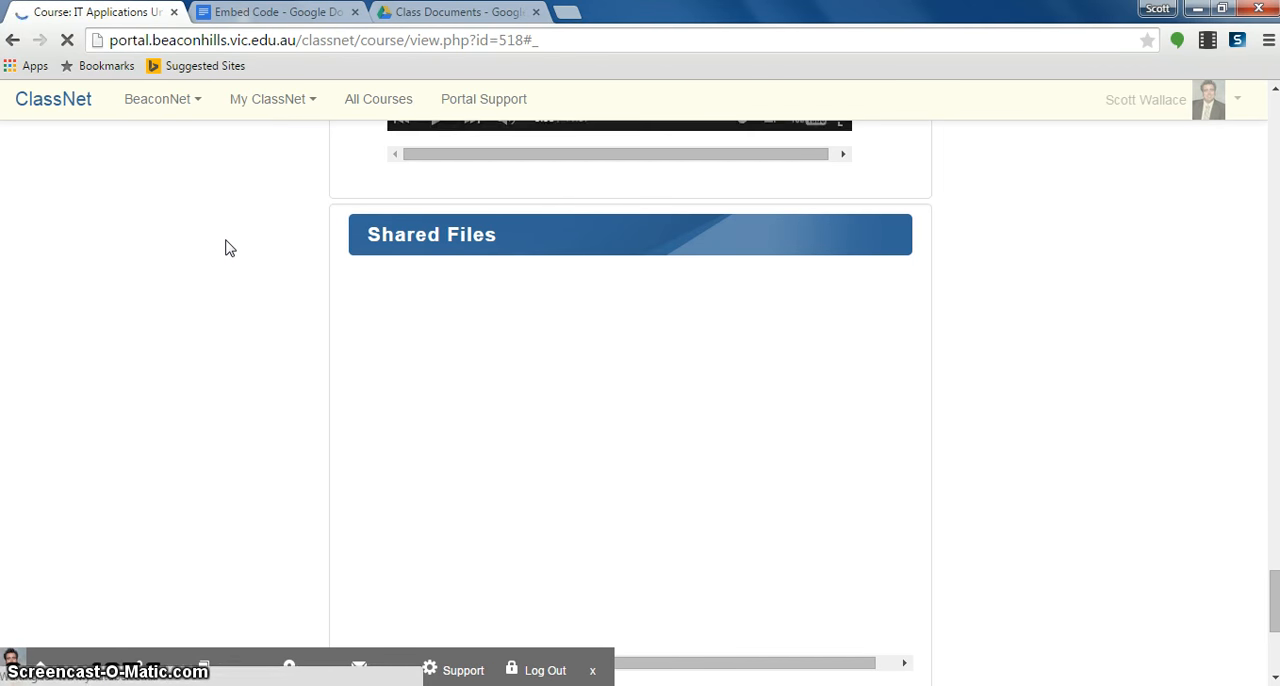
{"action": "left_click", "coordinate": [226, 240]}
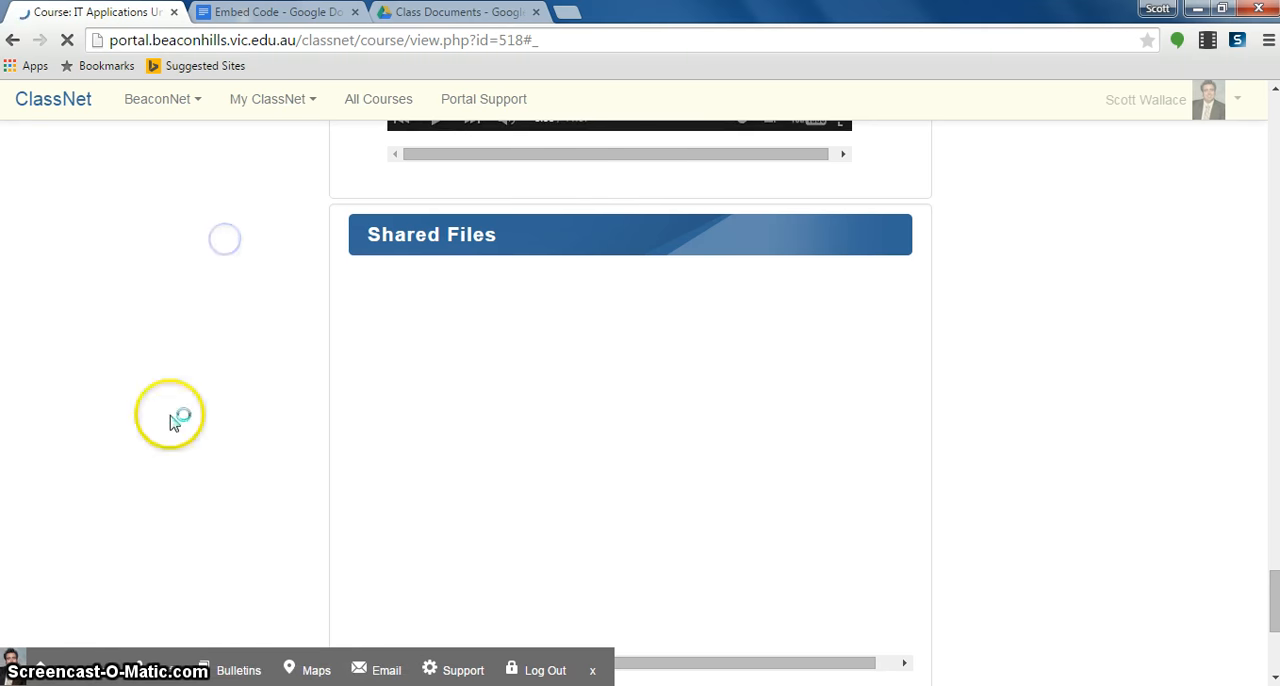
{"action": "left_click", "coordinate": [593, 671]}
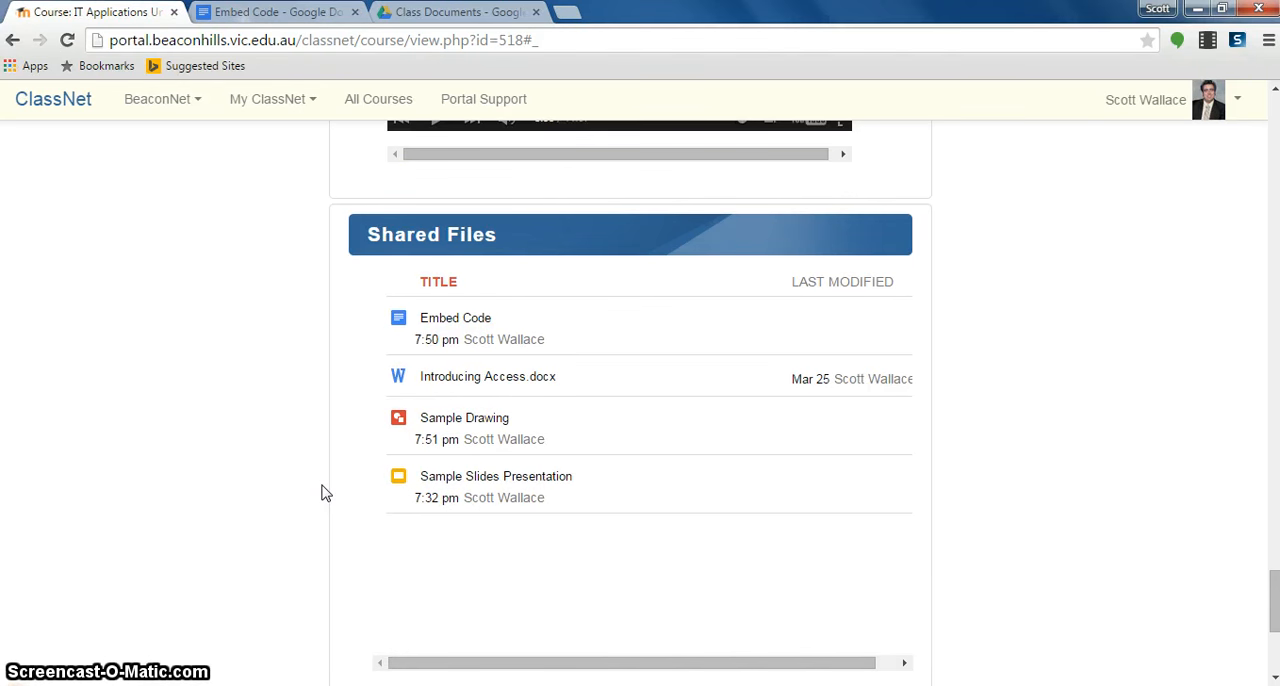
{"action": "left_click", "coordinate": [303, 358]}
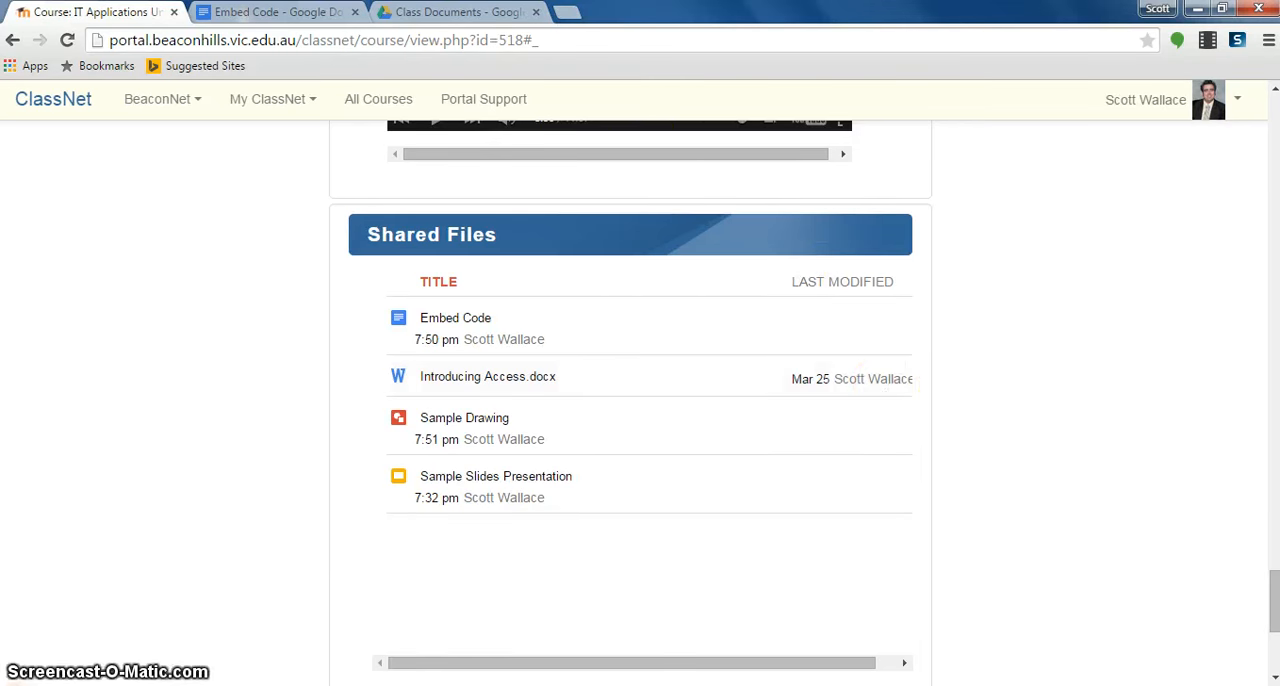
- Return to My Drive in Google Drive and open the advanced sharing settings for the SAC 1 Resources folder
{"action": "left_click", "coordinate": [427, 12]}
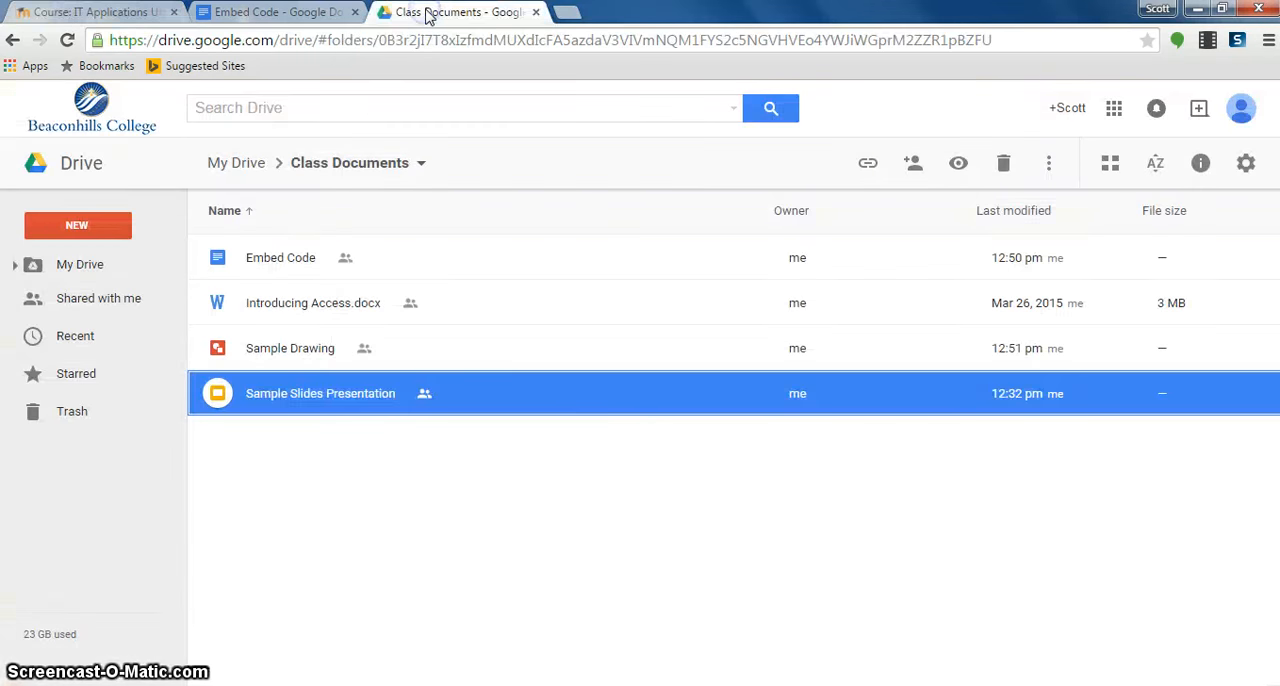
{"action": "left_click", "coordinate": [63, 176]}
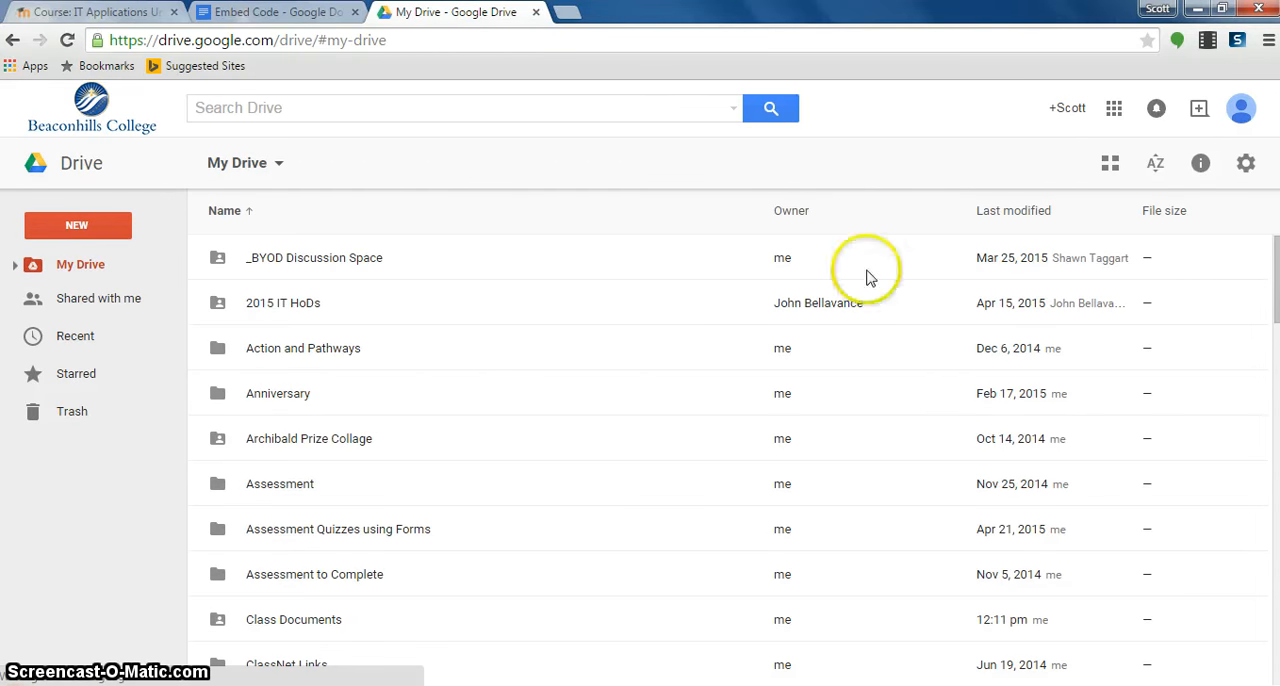
{"action": "left_click_drag", "start_coordinate": [1275, 266], "coordinate": [1251, 523]}
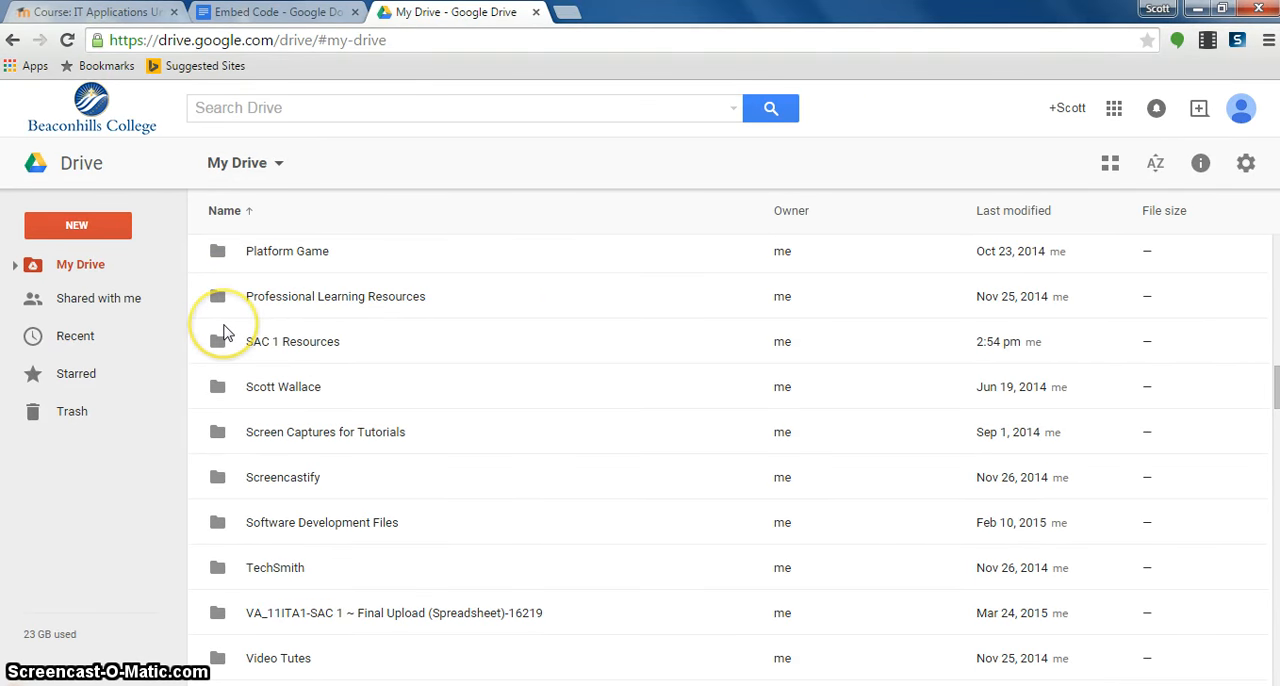
{"action": "left_click", "coordinate": [257, 345]}
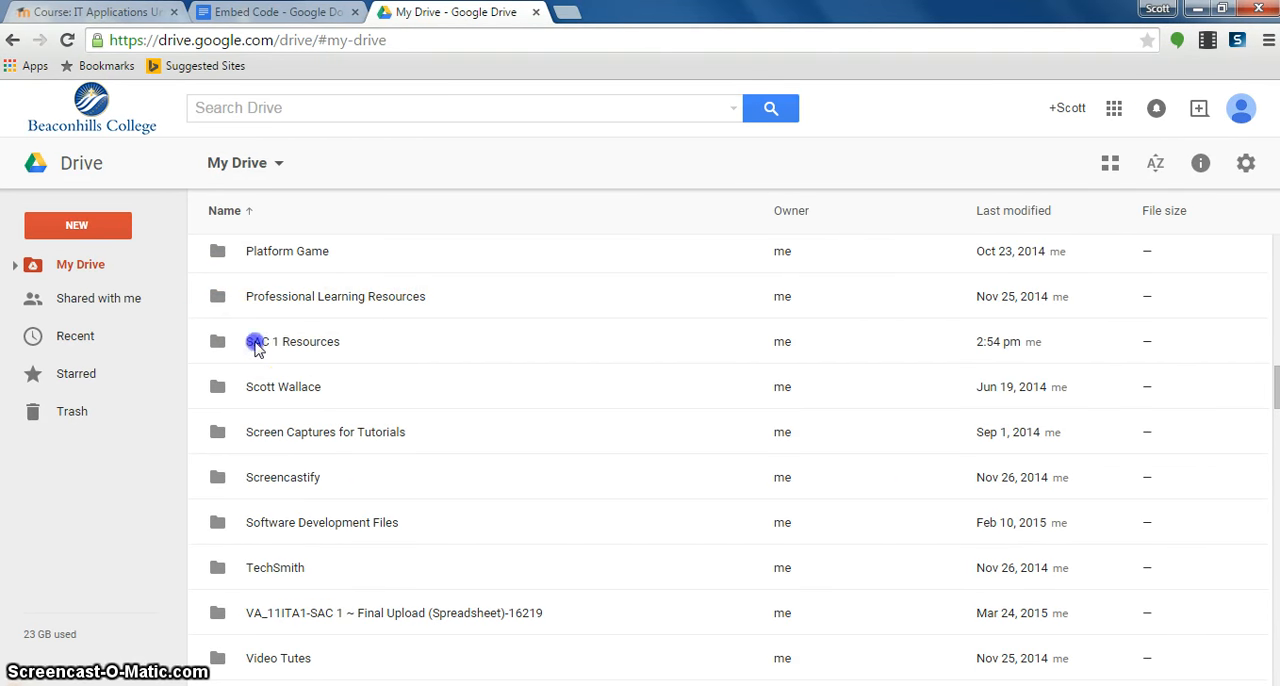
{"action": "left_click", "coordinate": [216, 344]}
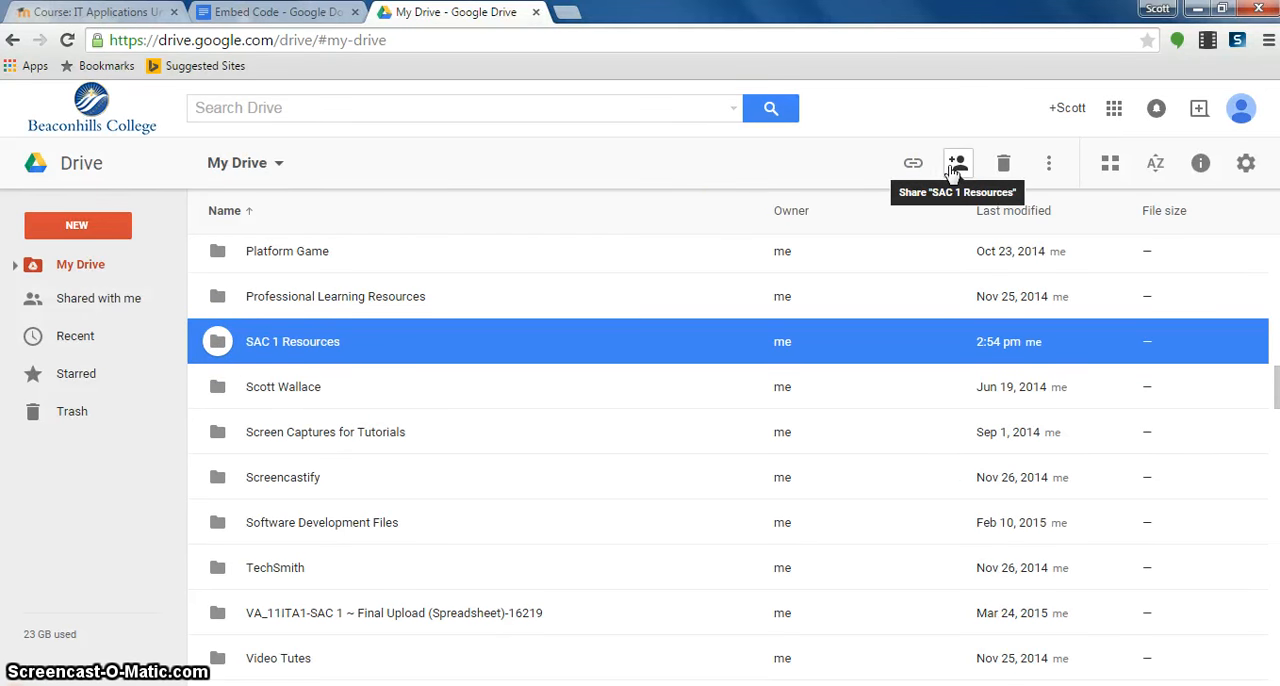
{"action": "left_click", "coordinate": [952, 168]}
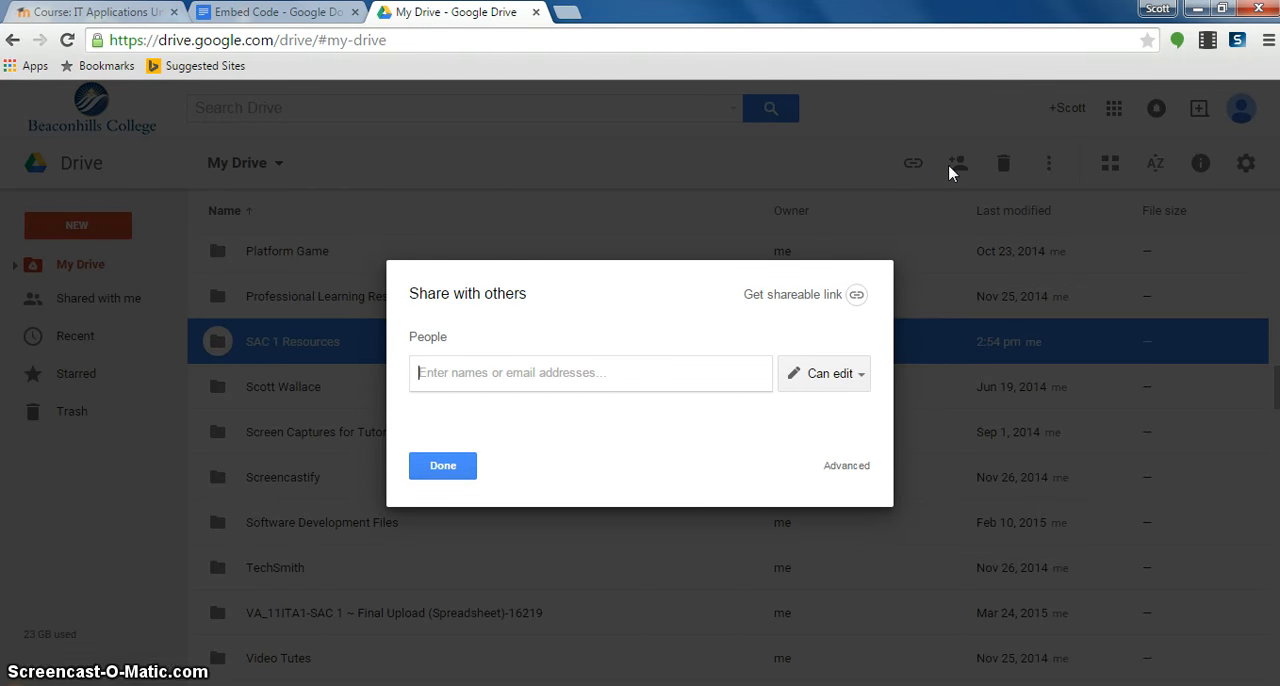
{"action": "left_click", "coordinate": [846, 467]}
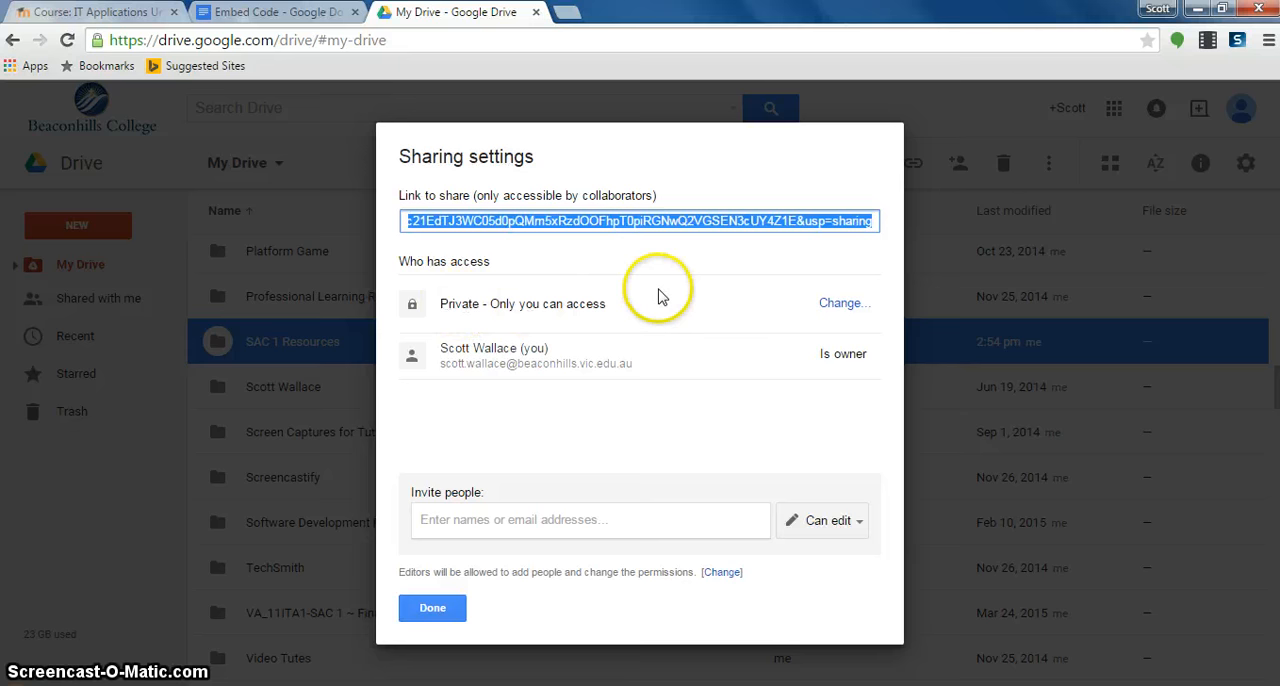
- Turn on link sharing for the SAC 1 Resources folder so anyone with the link can view it, and save
{"action": "left_click", "coordinate": [858, 309]}
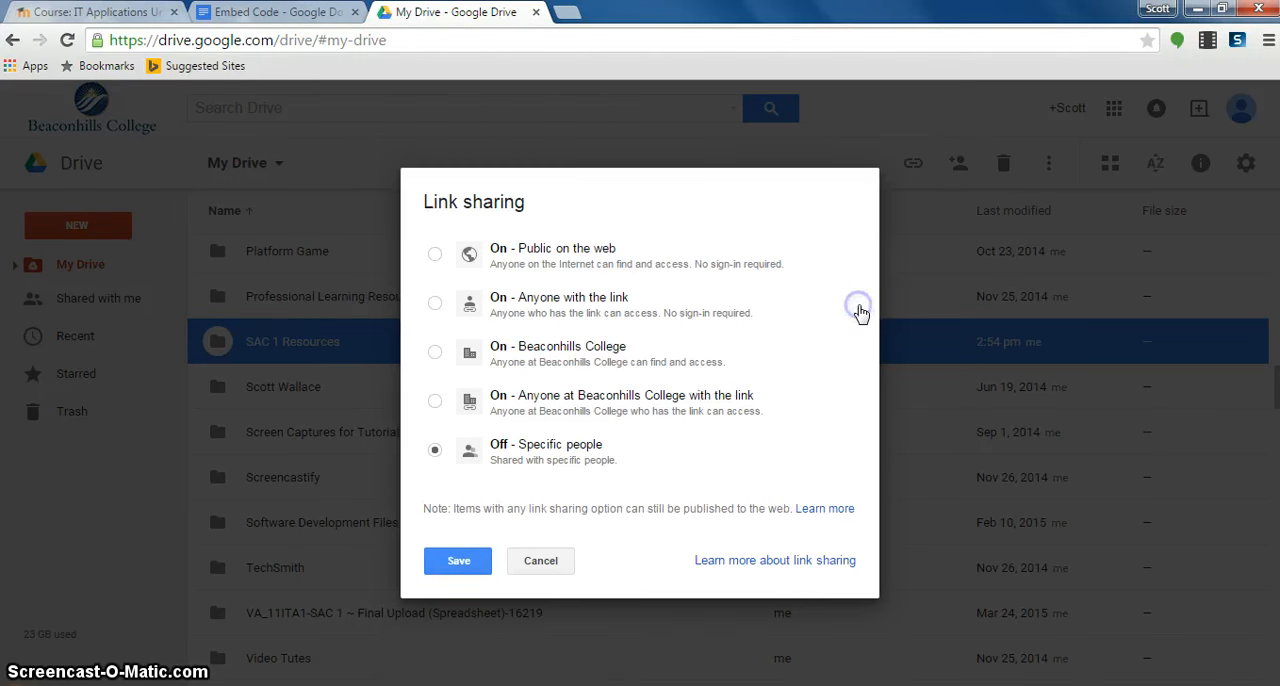
{"action": "left_click", "coordinate": [434, 302]}
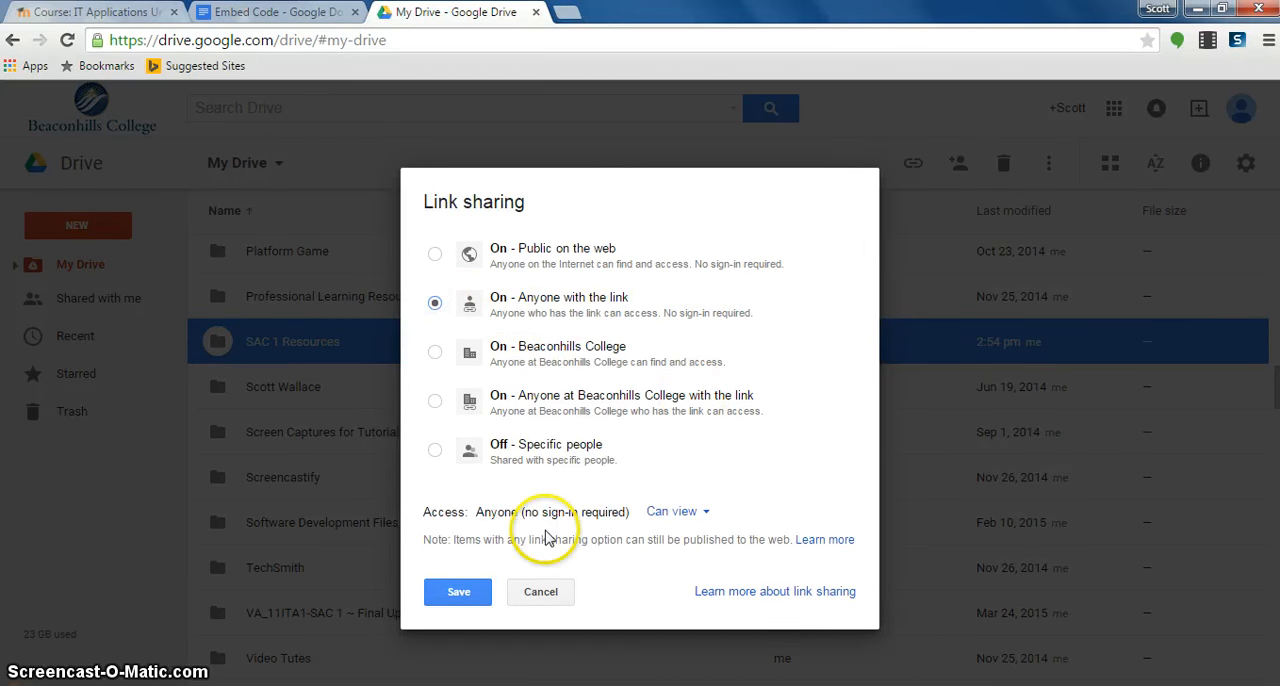
{"action": "left_click", "coordinate": [449, 603]}
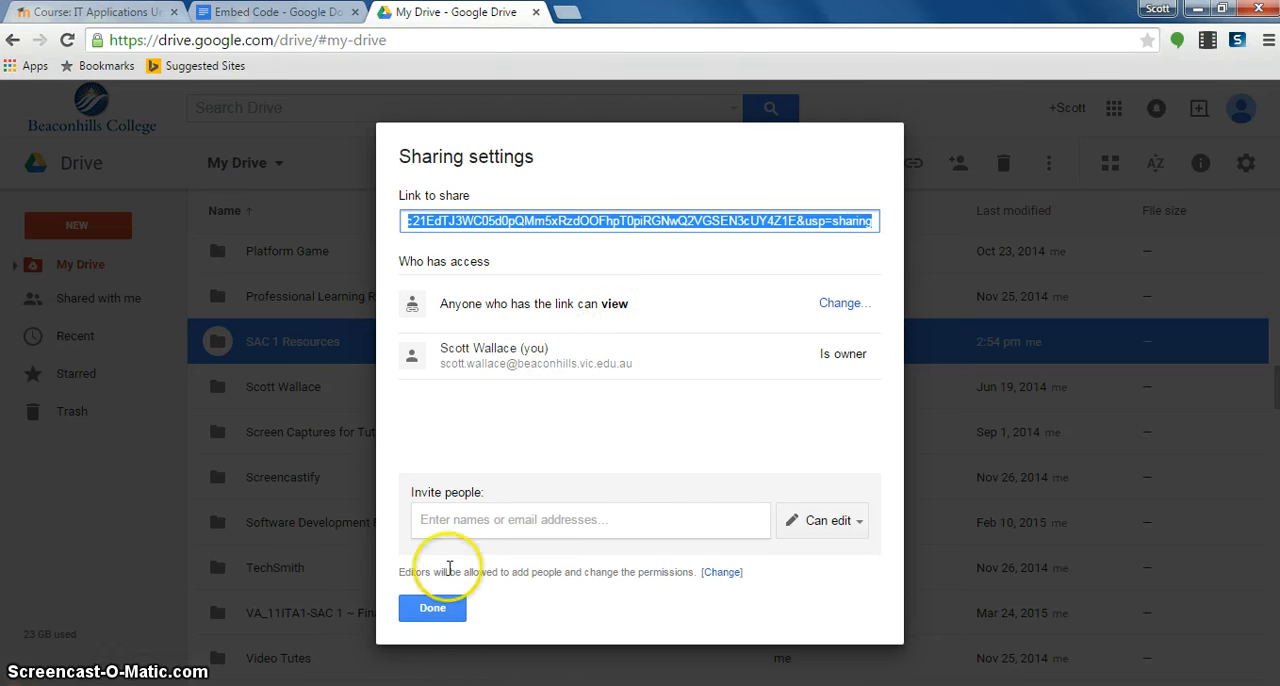
{"action": "left_click", "coordinate": [432, 615]}
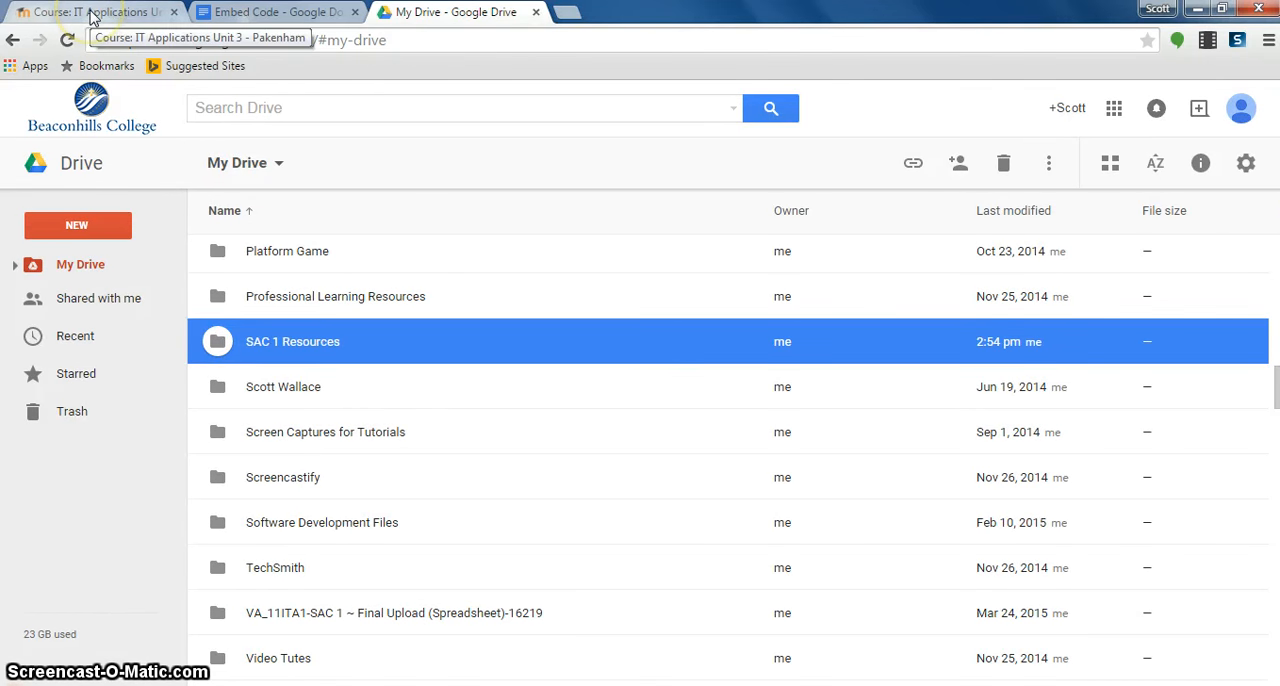
- Open the SAC 1 Resources folder and select the folder ID portion of its web address
{"action": "double_click", "coordinate": [265, 340]}
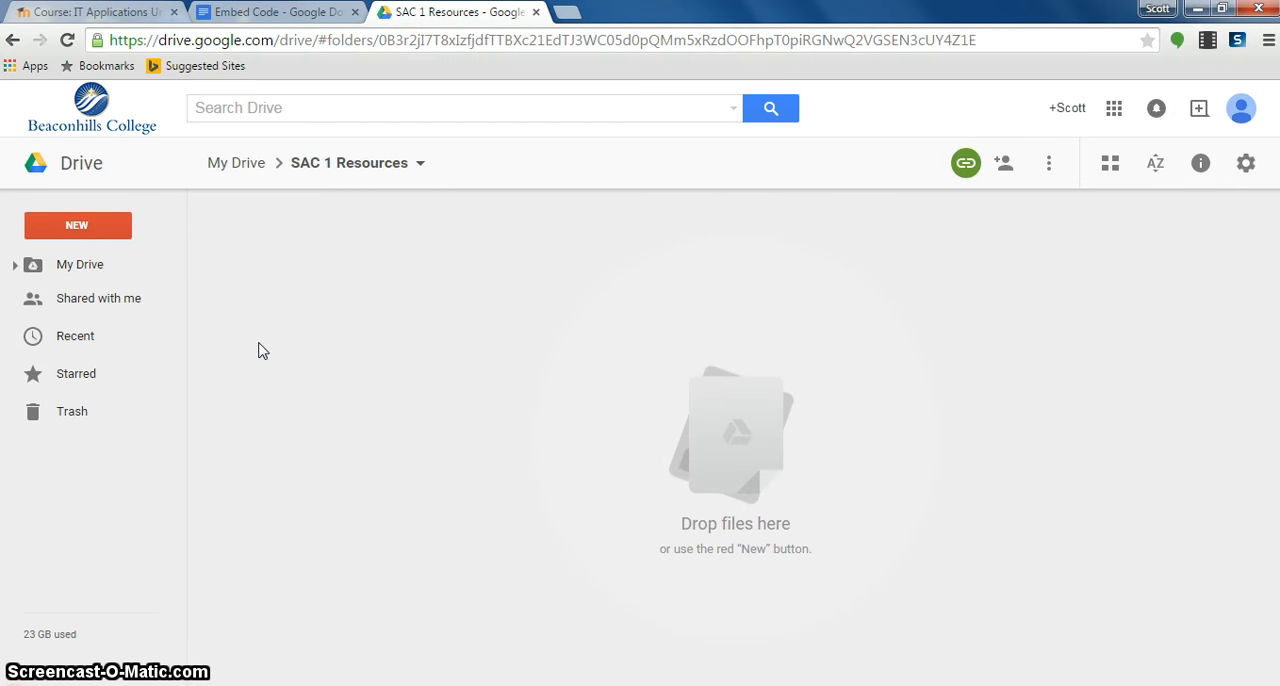
{"action": "left_click", "coordinate": [1221, 8]}
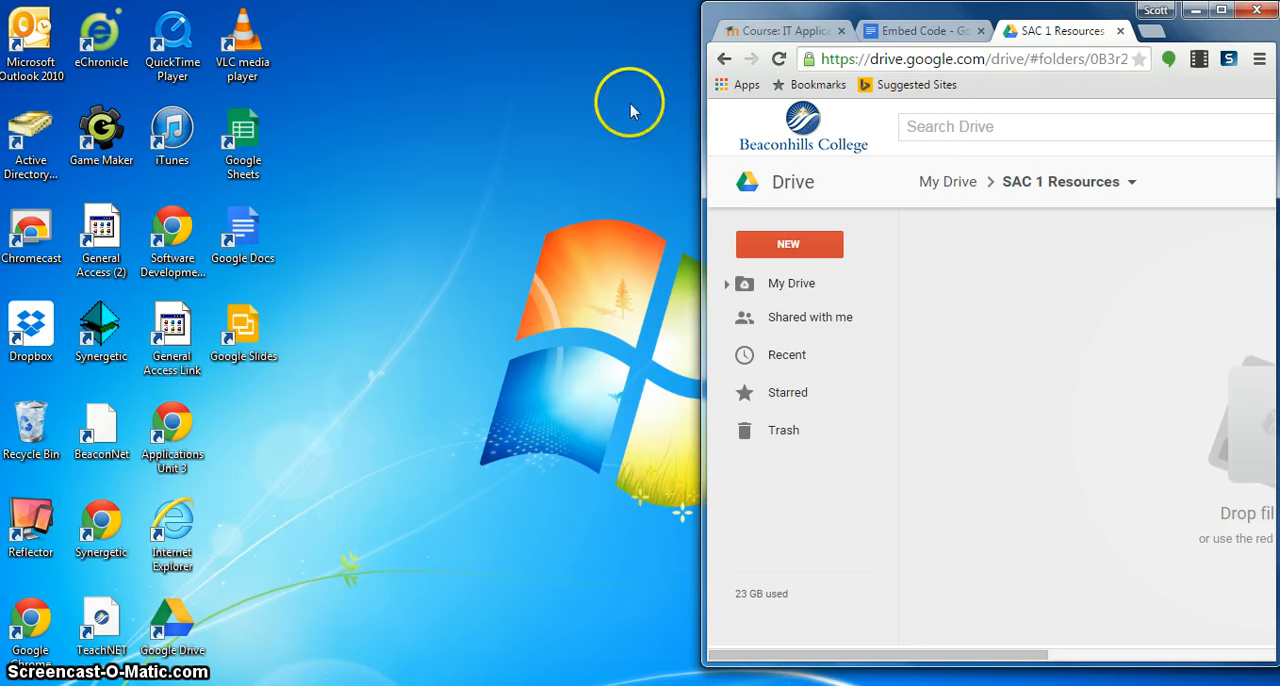
{"action": "left_click", "coordinate": [1223, 12]}
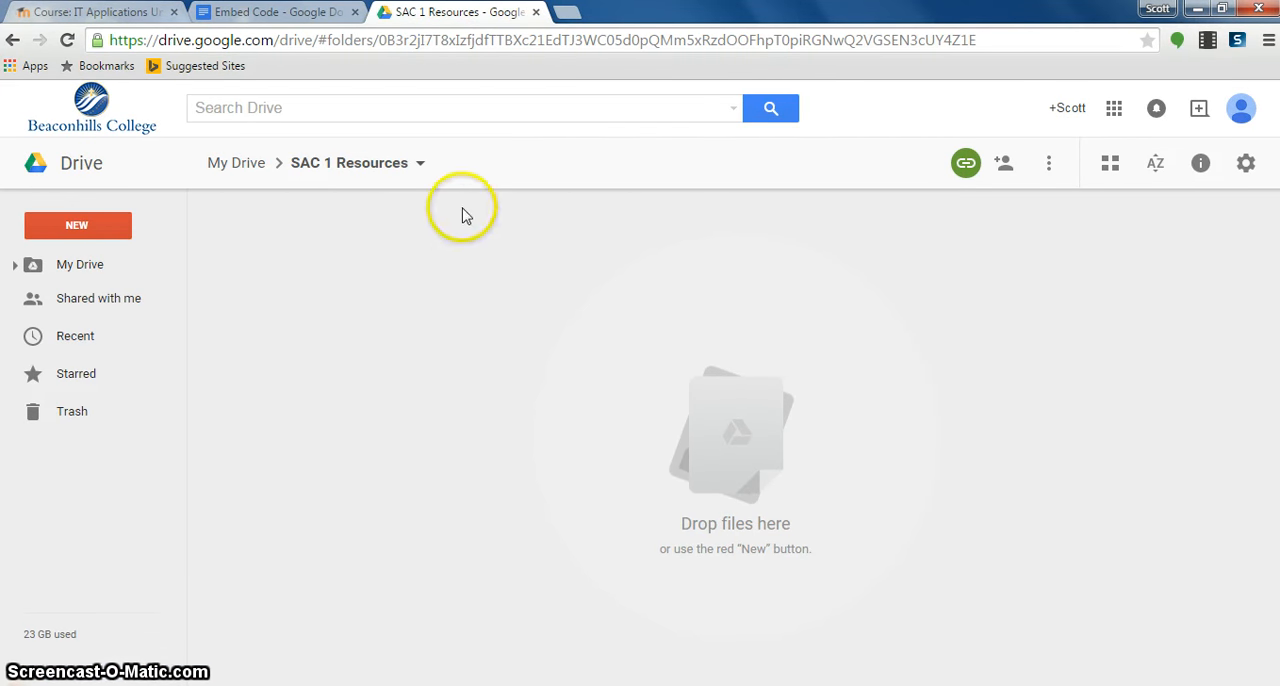
{"action": "left_click", "coordinate": [990, 40]}
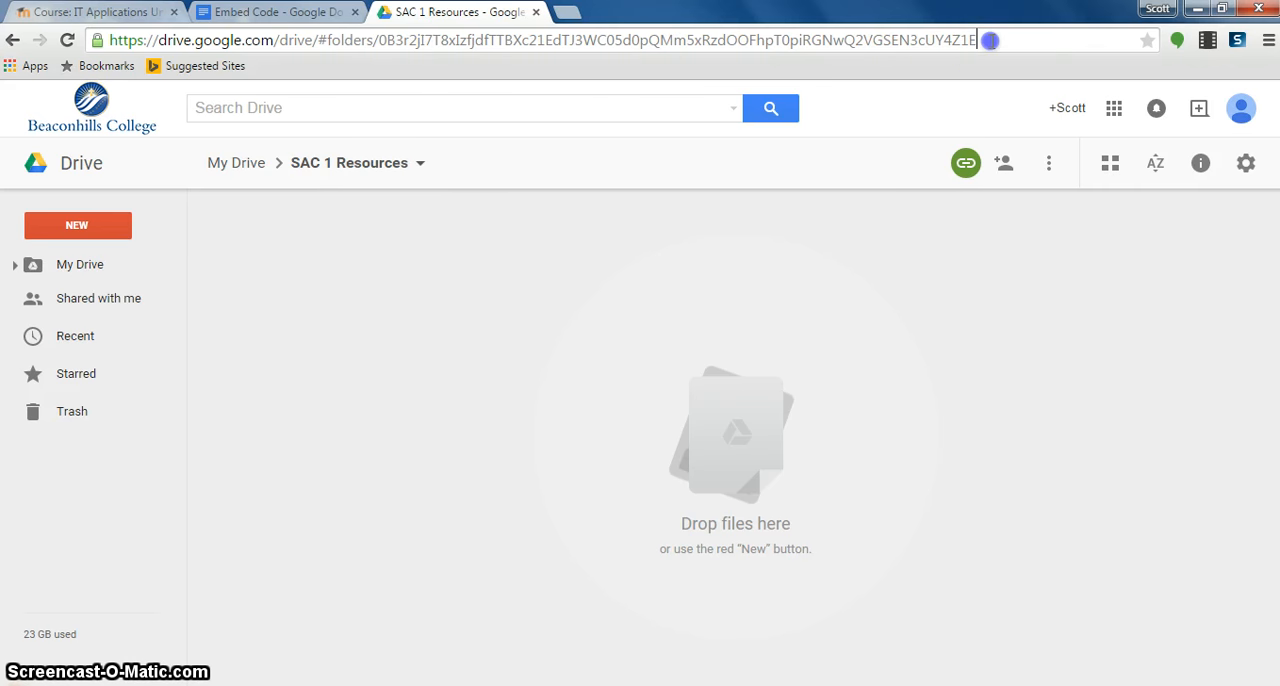
{"action": "left_click_drag", "start_coordinate": [990, 40], "coordinate": [392, 55]}
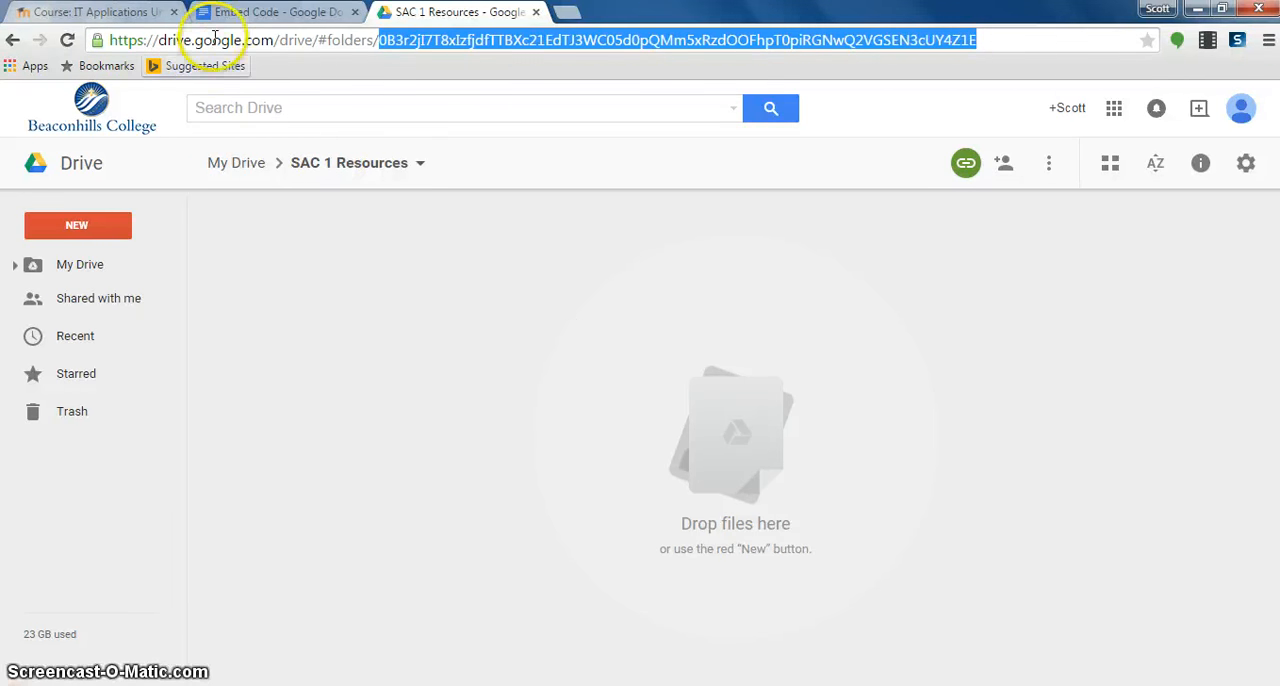
- Review the Embed Code document's note on replacing FOLDER-ID in the iframe code, and return to the SAC 1 Resources folder
{"action": "left_click", "coordinate": [250, 15]}
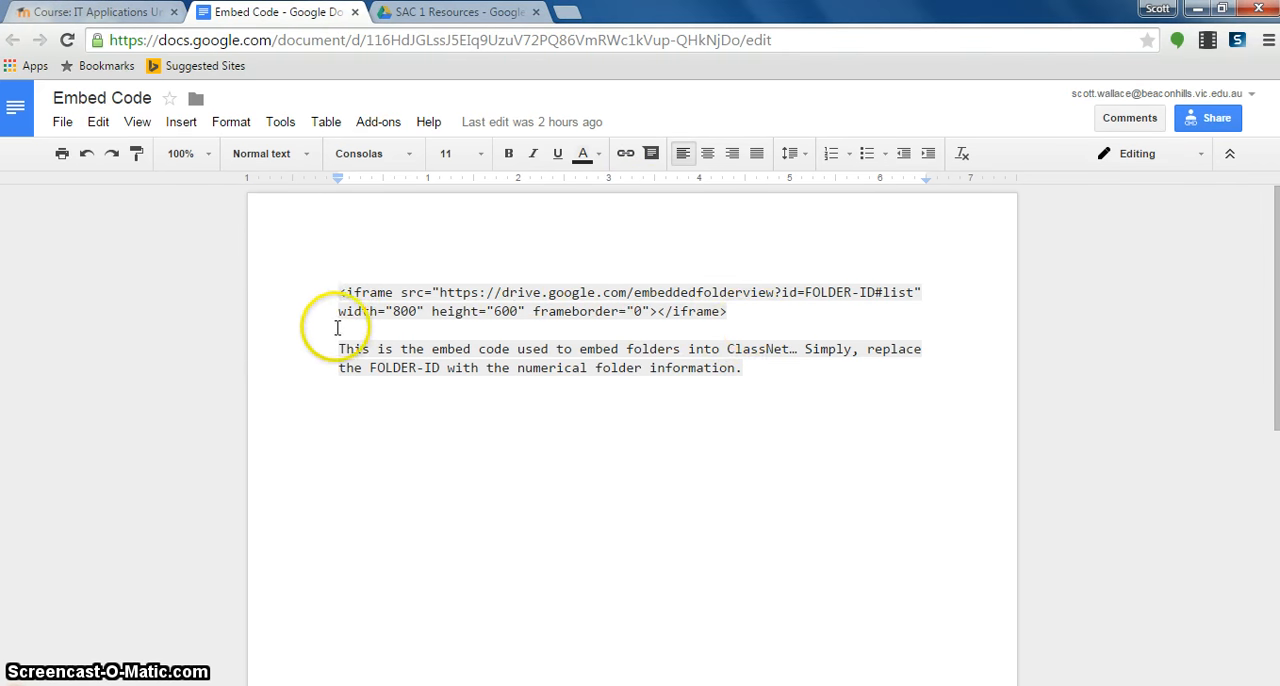
{"action": "left_click_drag", "start_coordinate": [338, 349], "coordinate": [718, 379]}
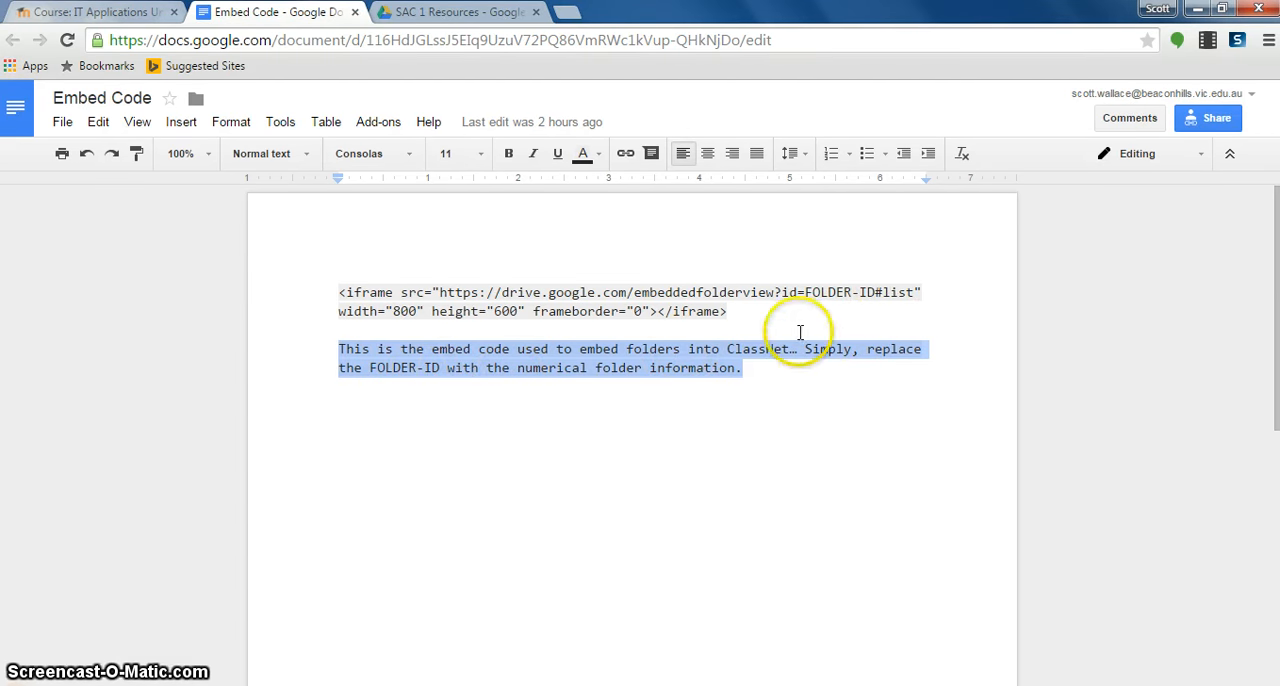
{"action": "left_click", "coordinate": [447, 20]}
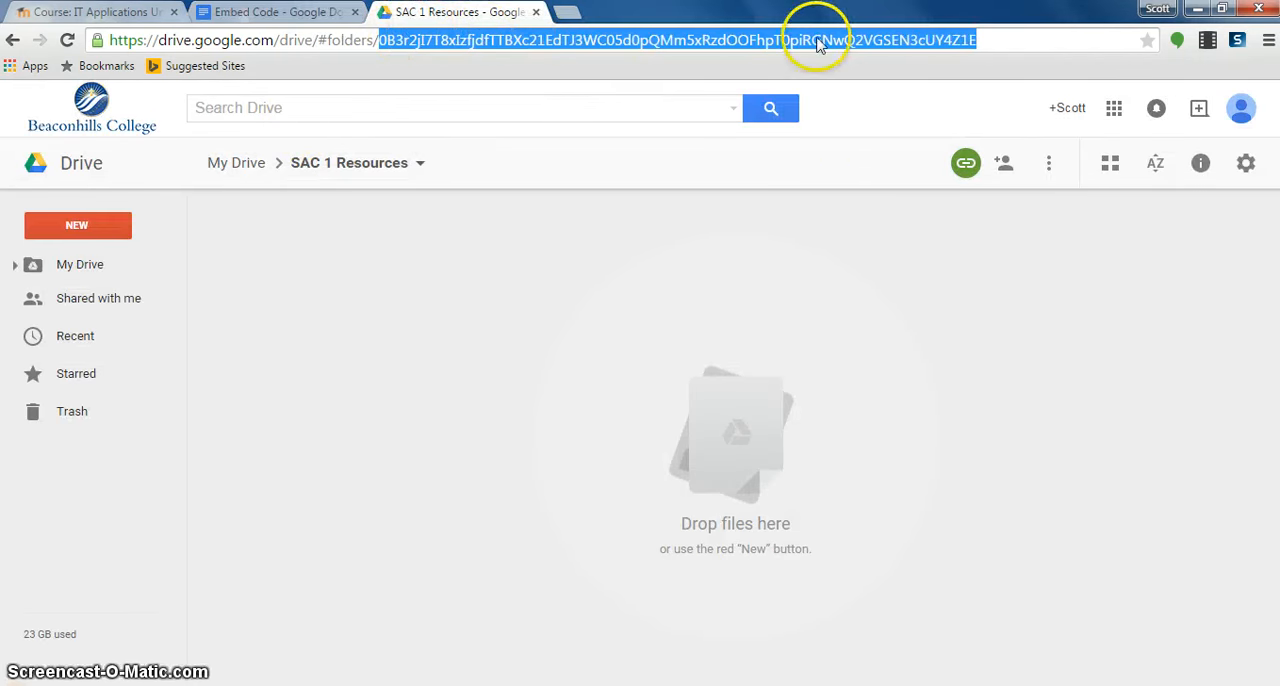
- Switch to the ClassNet course page, turn editing on, and add a new topic section at the end of the course
{"action": "left_click", "coordinate": [50, 16]}
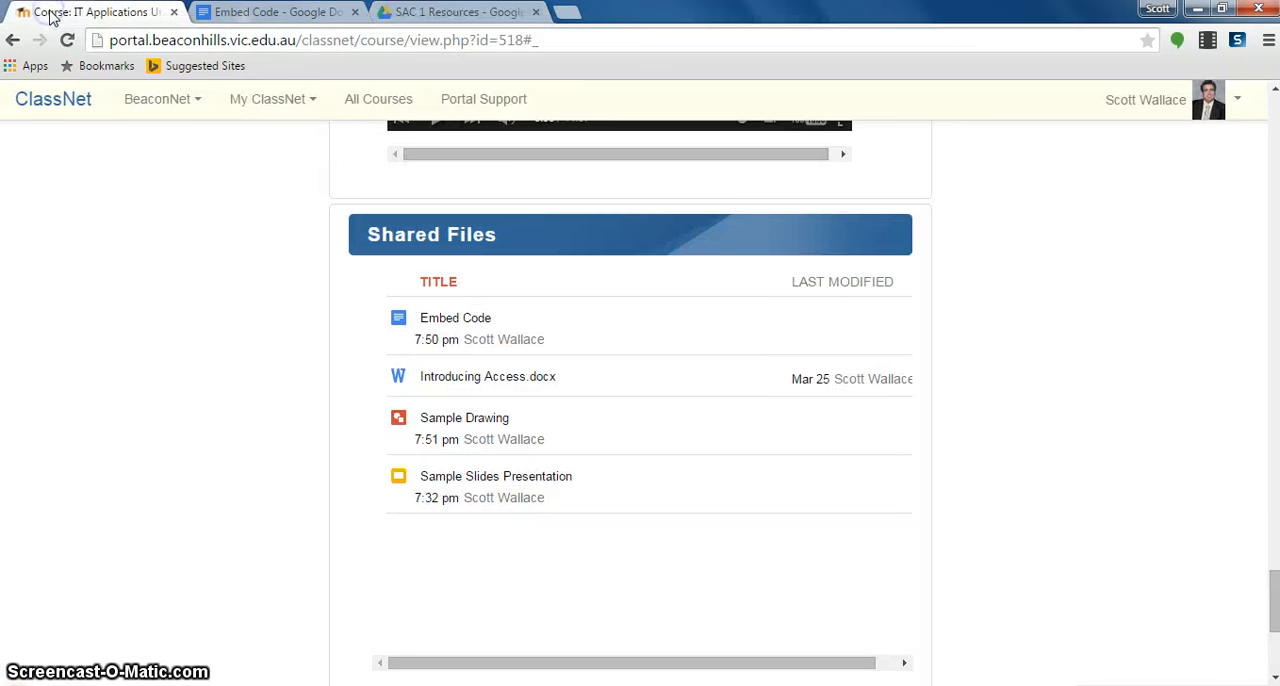
{"action": "left_click_drag", "start_coordinate": [1274, 588], "coordinate": [1251, 94]}
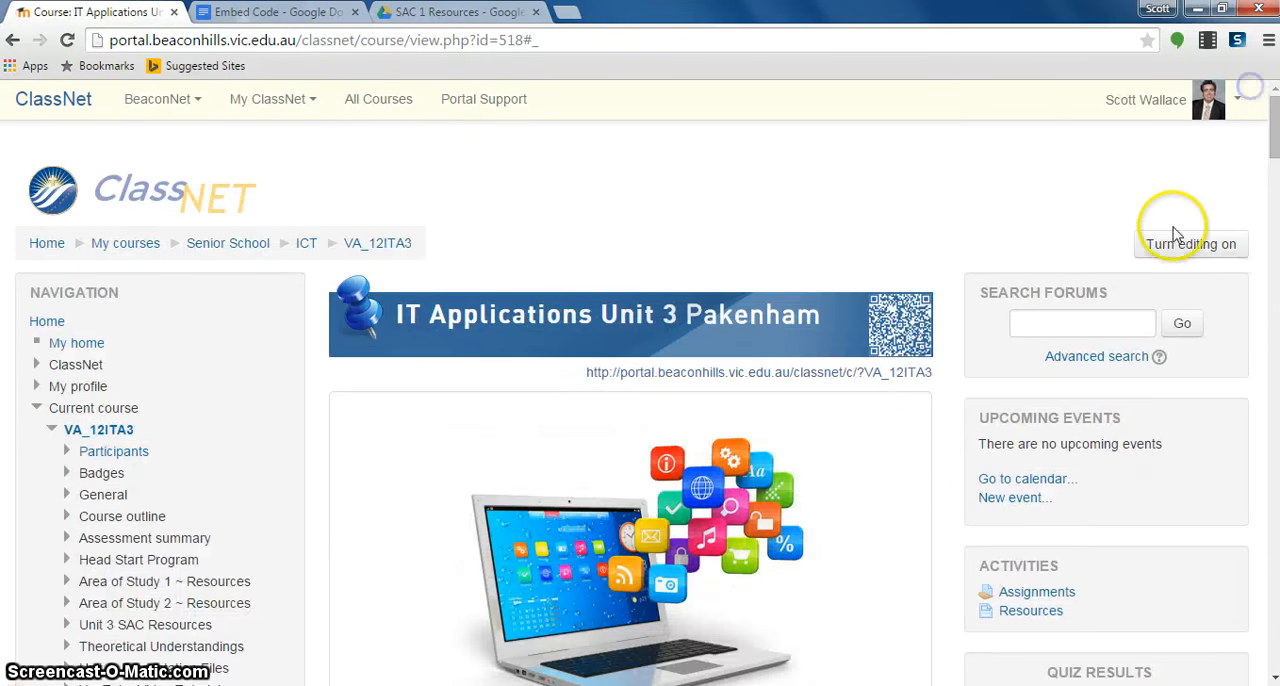
{"action": "left_click", "coordinate": [1180, 245]}
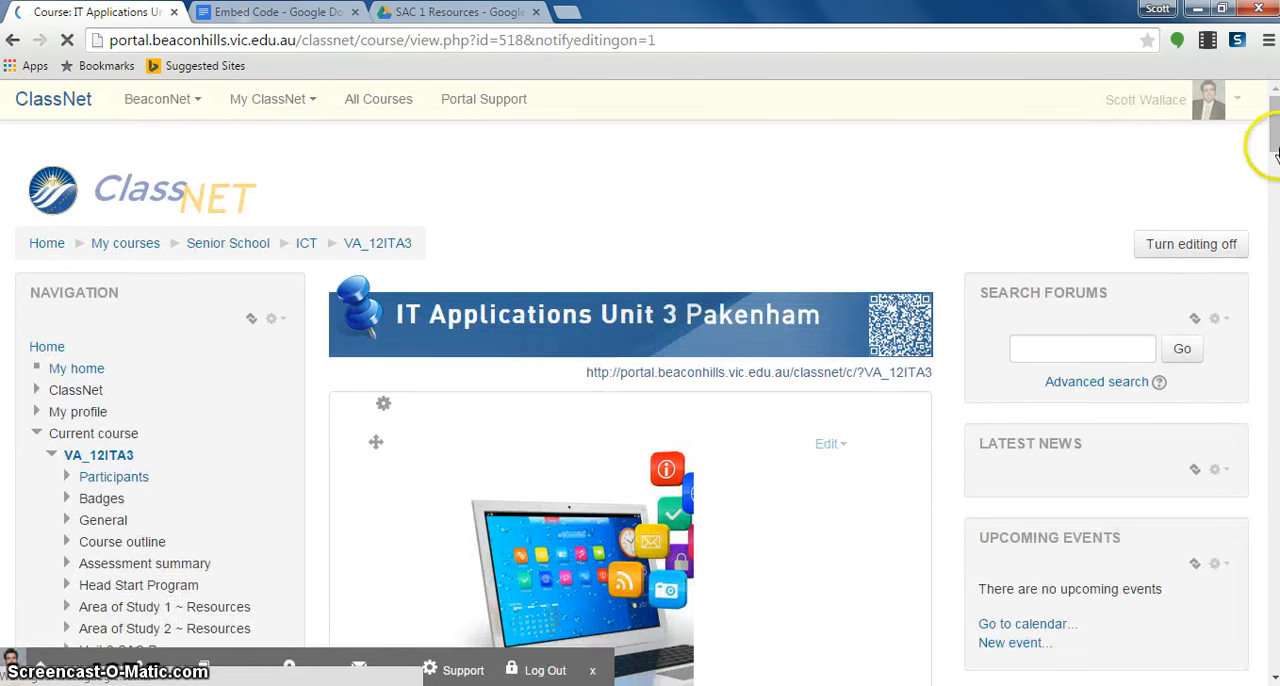
{"action": "left_click_drag", "start_coordinate": [1273, 130], "coordinate": [1240, 655]}
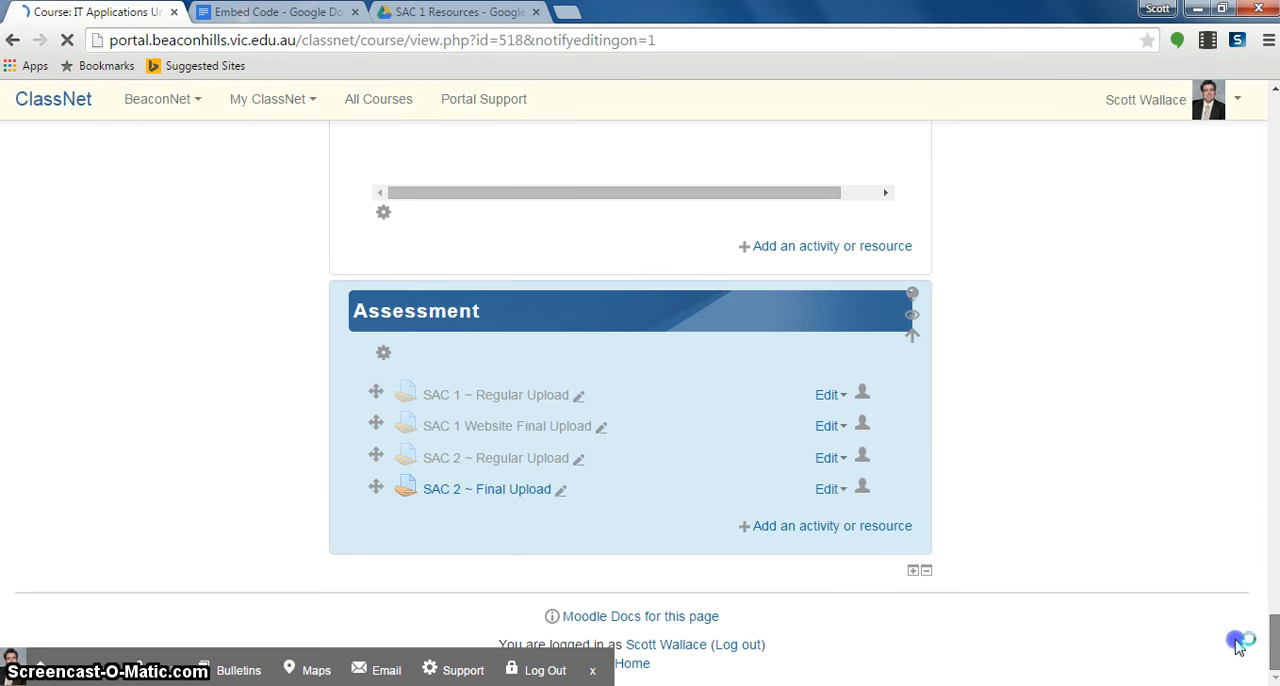
{"action": "left_click", "coordinate": [913, 570]}
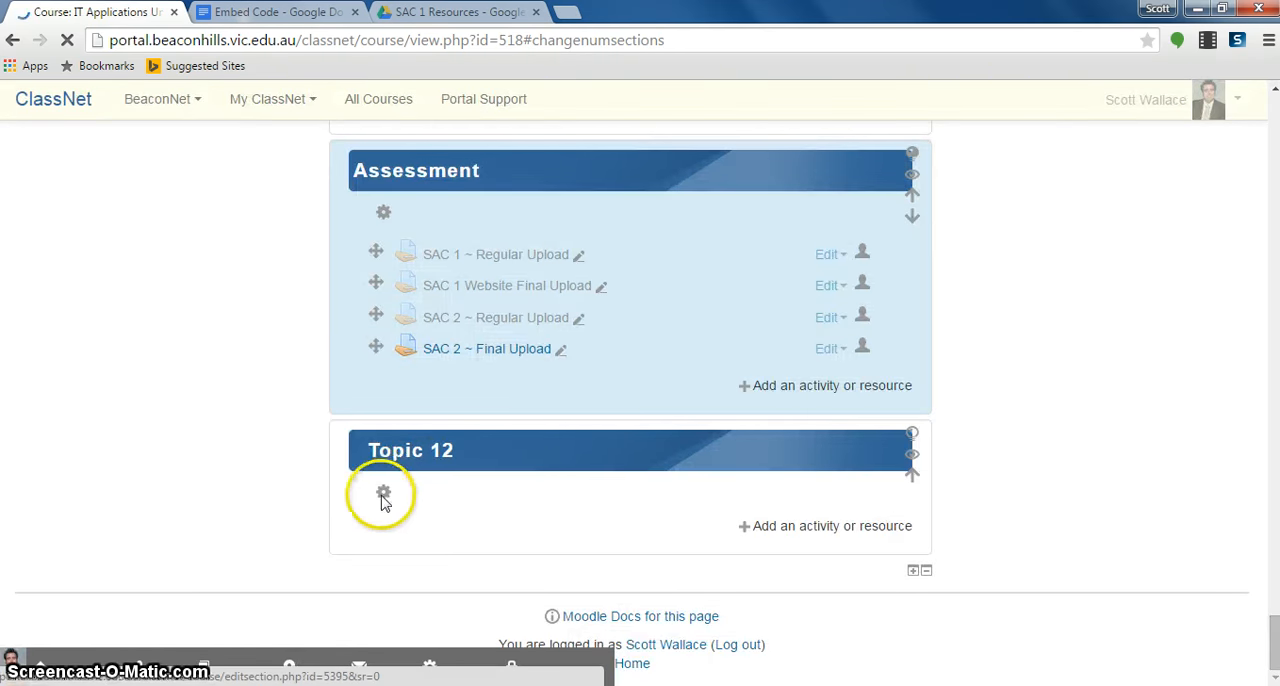
- Edit the new Topic 12 section, disable its default section name, and name it SAC Resources
{"action": "left_click", "coordinate": [377, 503]}
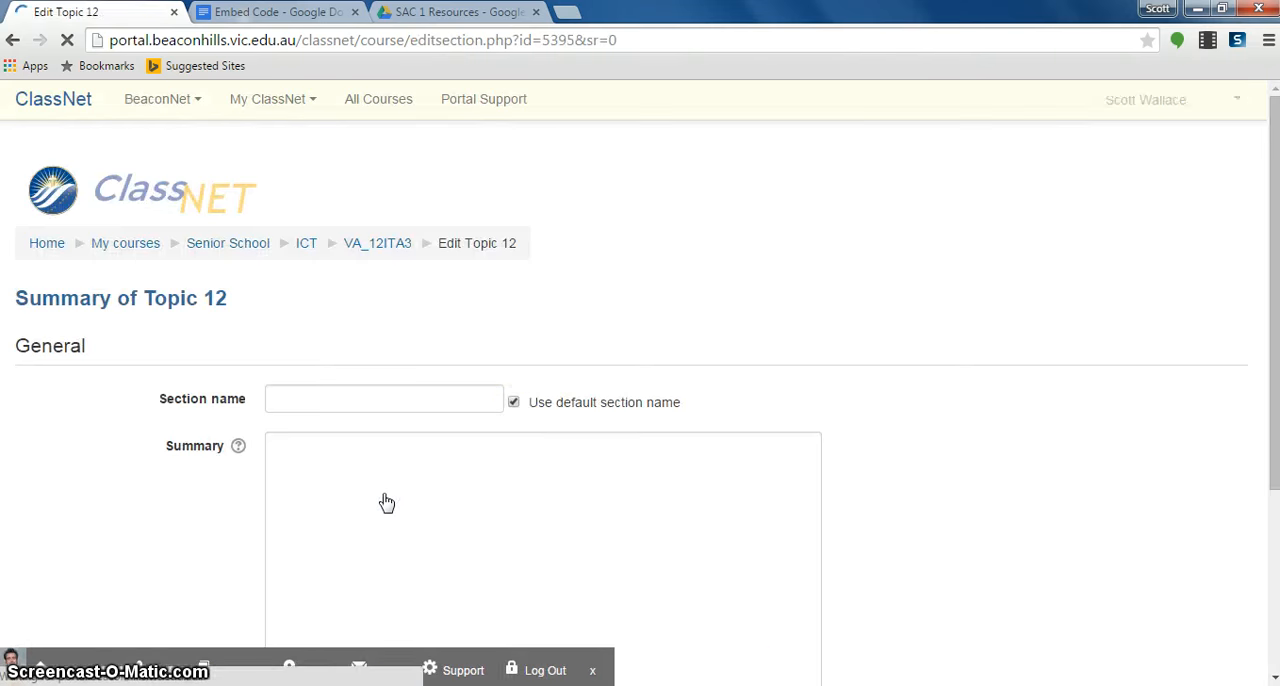
{"action": "left_click", "coordinate": [513, 402]}
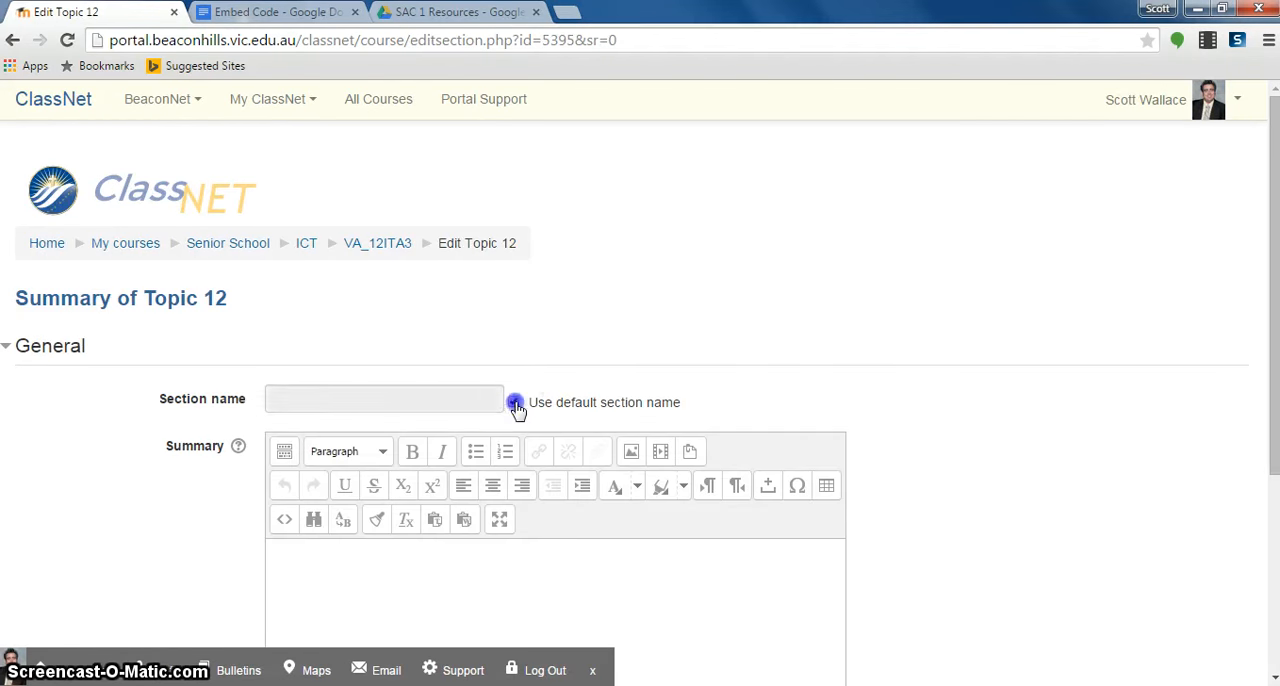
{"action": "left_click", "coordinate": [447, 400]}
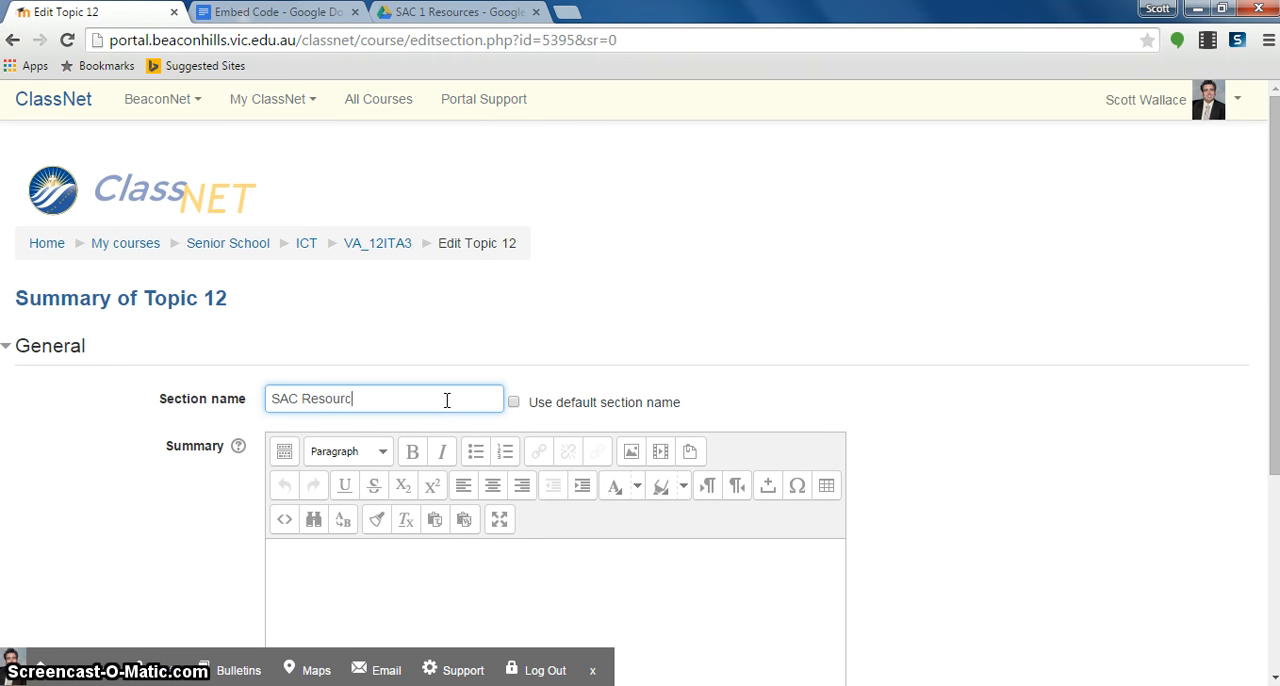
- Copy the iframe code from the Embed Code document into the HTML source of the SAC Resources section summary
{"action": "left_click", "coordinate": [389, 555]}
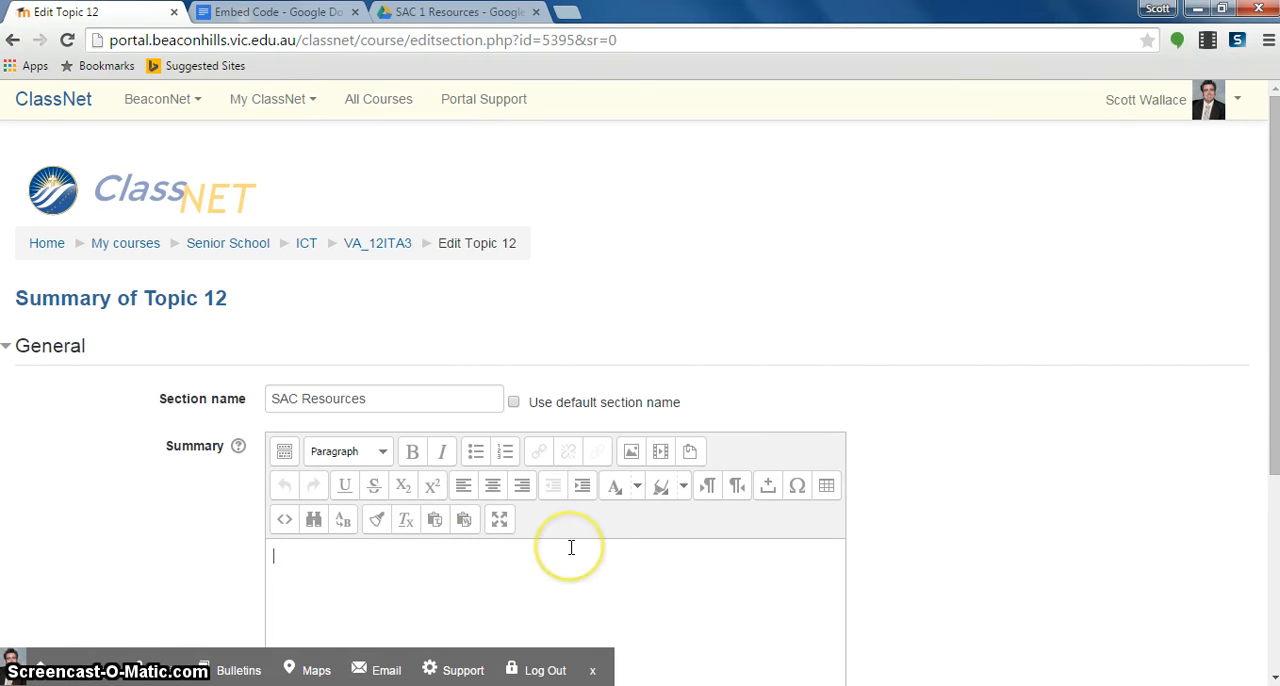
{"action": "left_click", "coordinate": [287, 524]}
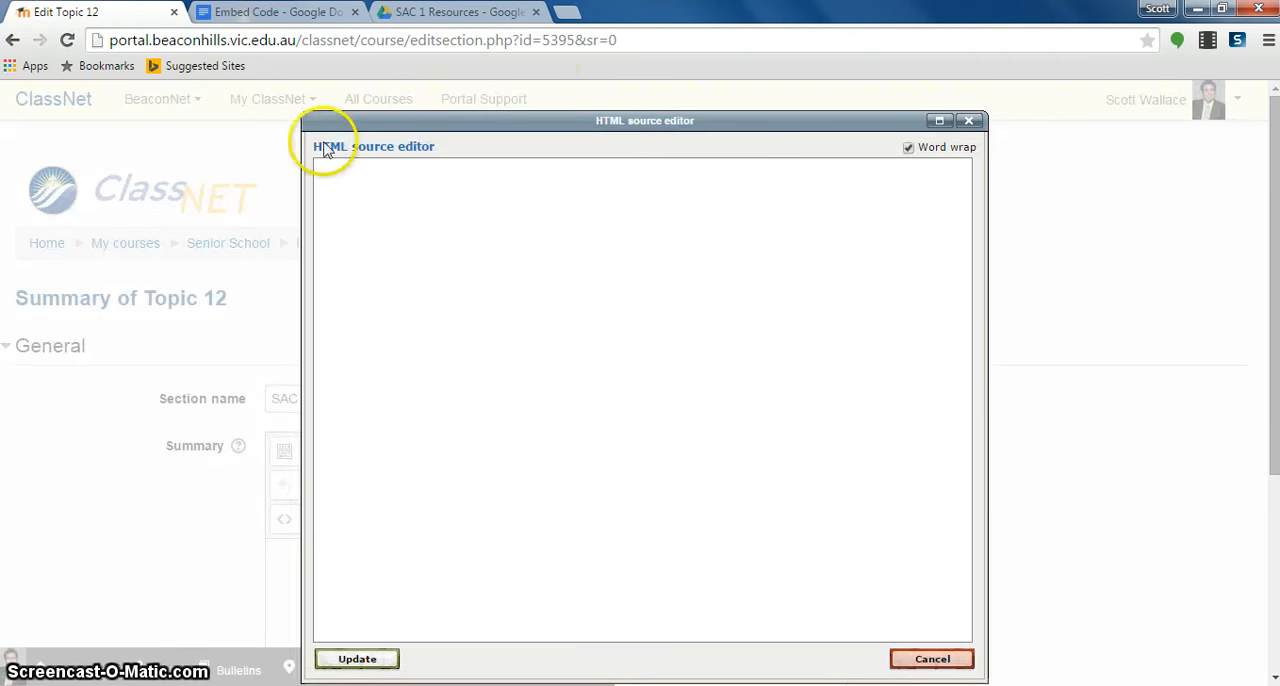
{"action": "left_click", "coordinate": [280, 14]}
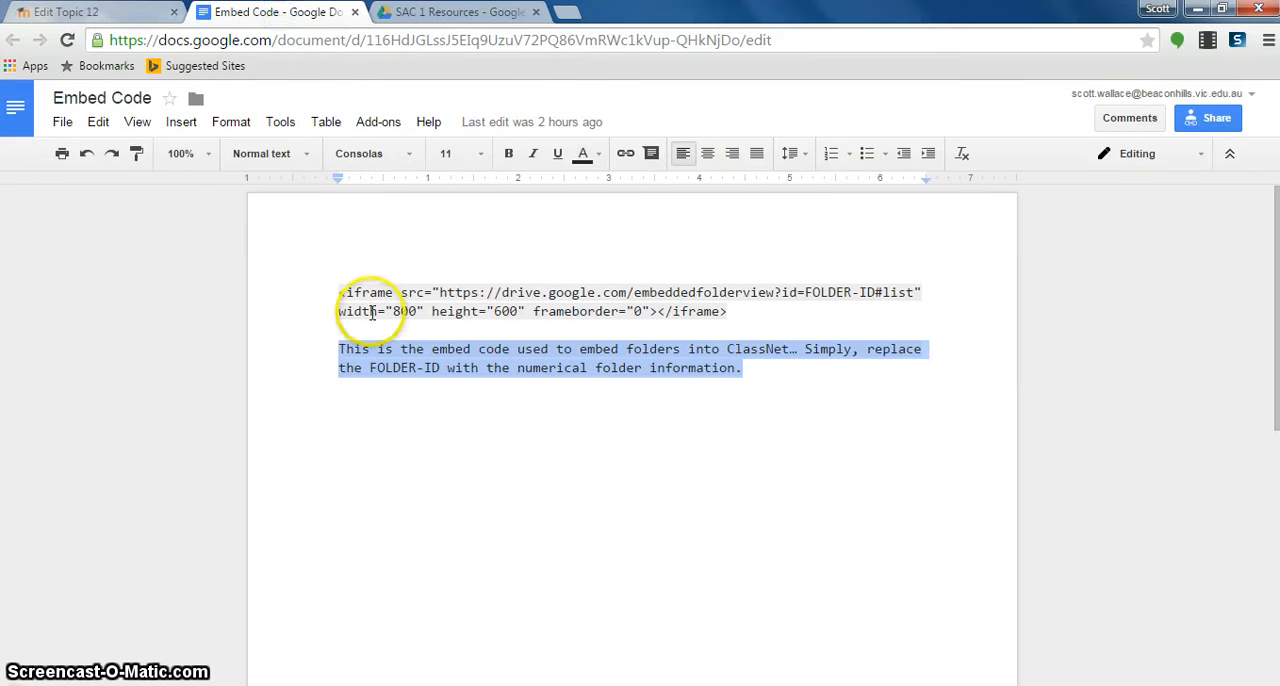
{"action": "left_click_drag", "start_coordinate": [336, 290], "coordinate": [733, 311]}
{"action": "key", "text": "ctrl+c"}
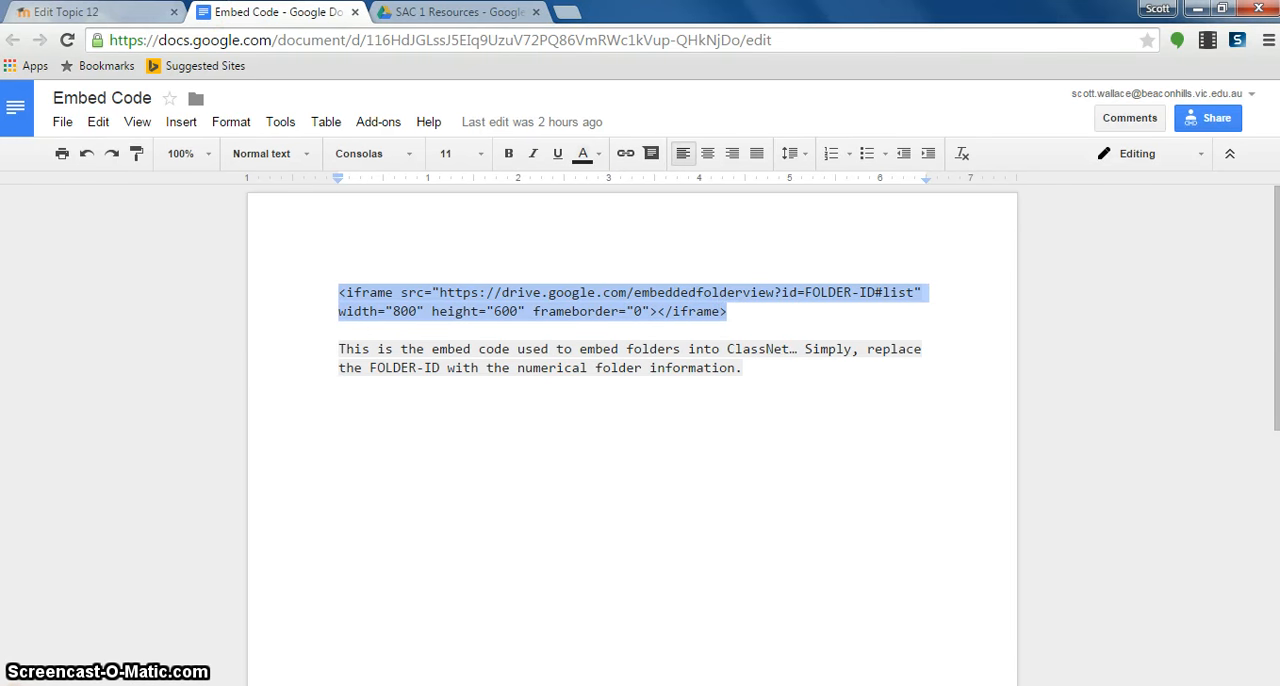
{"action": "left_click", "coordinate": [88, 12]}
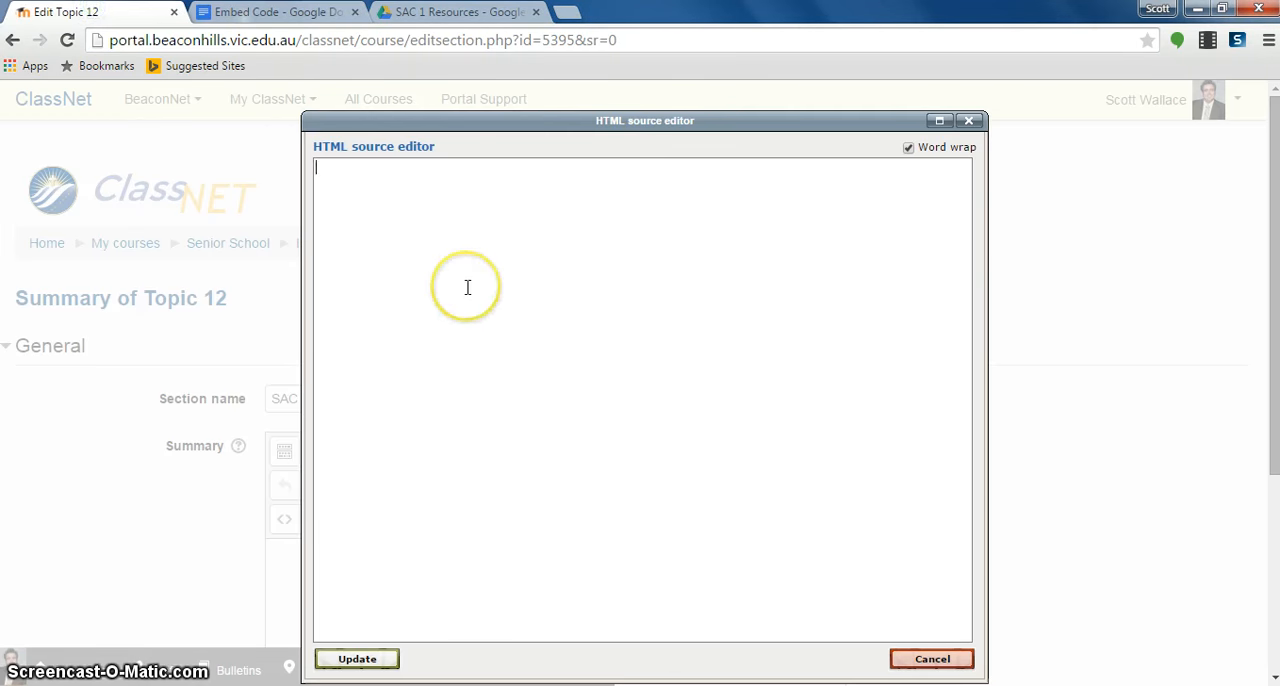
{"action": "key", "text": "ctrl+v"}
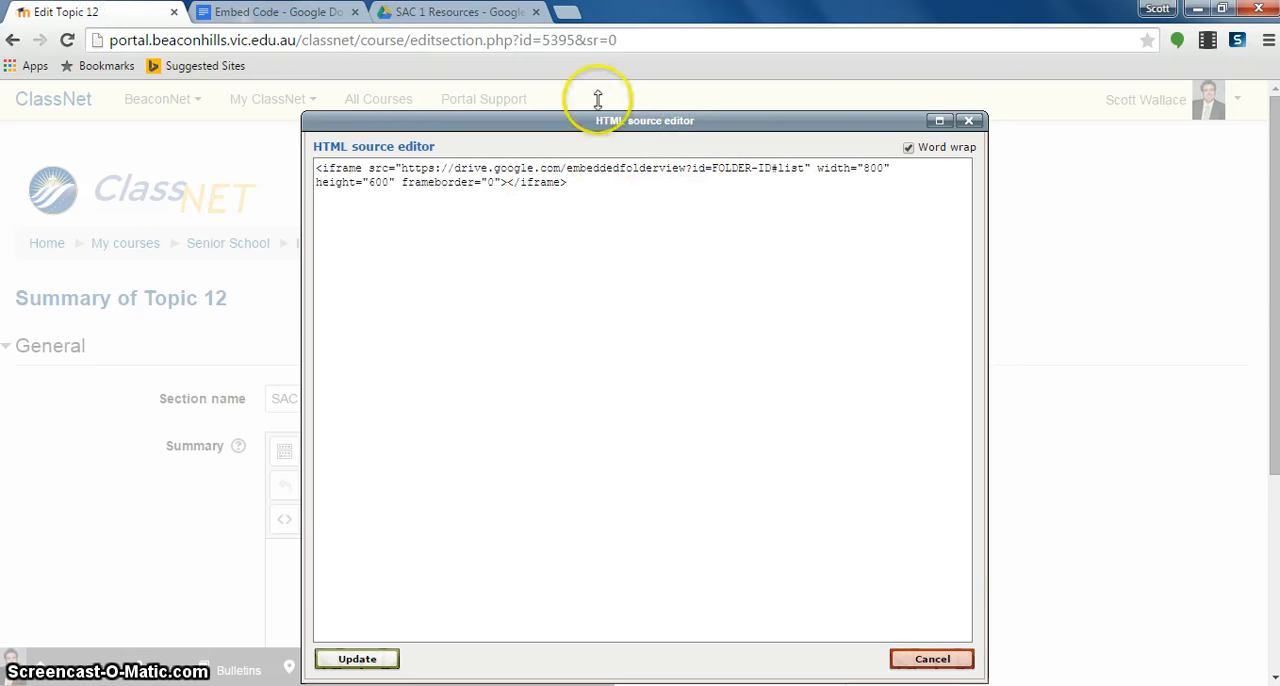
- Copy the SAC 1 Resources folder ID from its Google Drive address and replace FOLDER-ID with it in the iframe code
{"action": "left_click", "coordinate": [455, 12]}
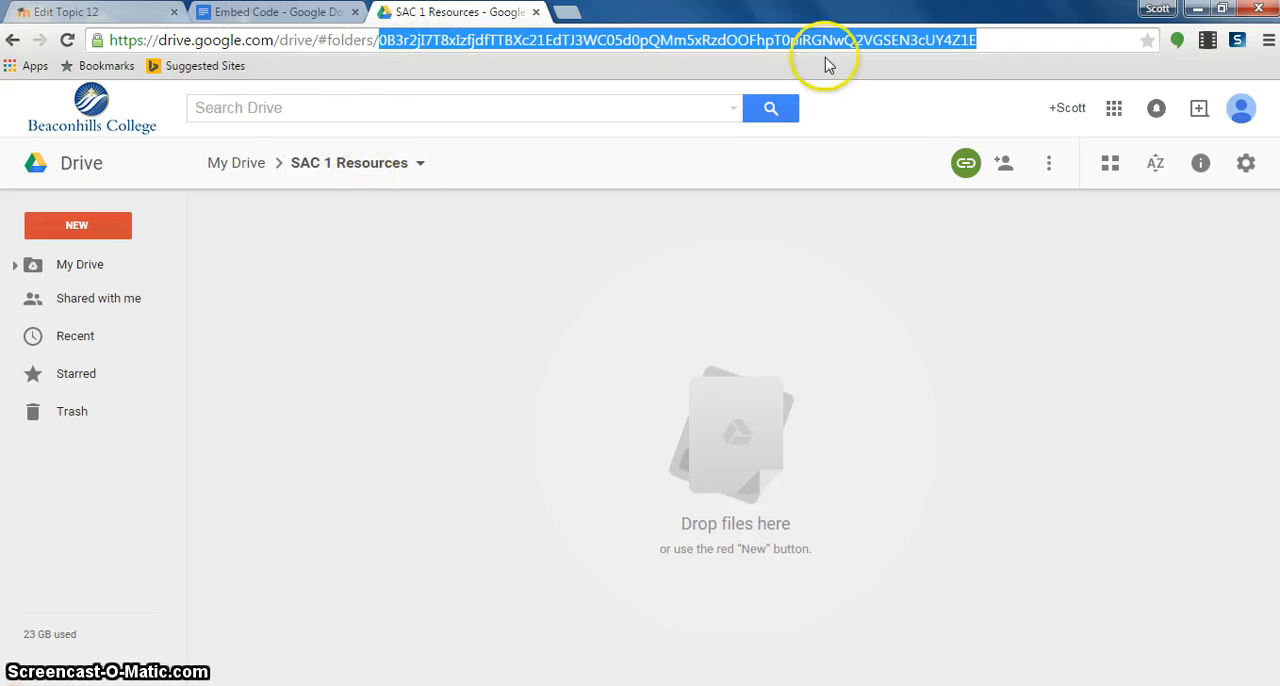
{"action": "left_click", "coordinate": [998, 40]}
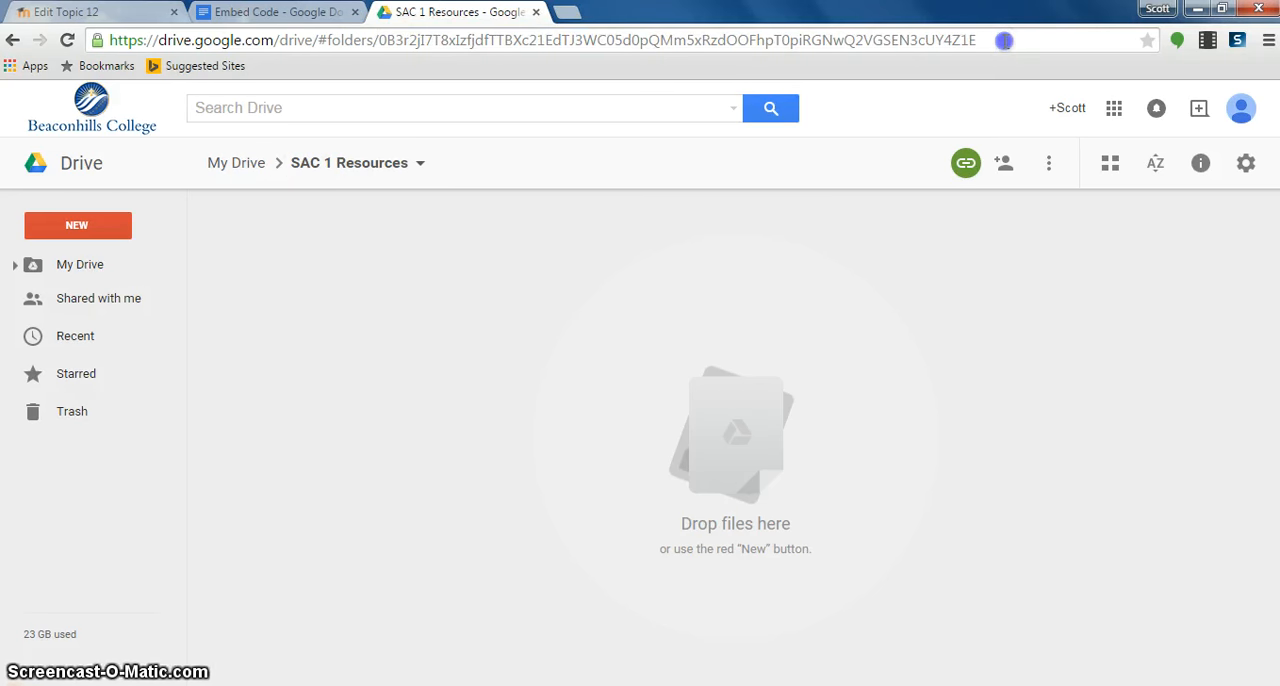
{"action": "left_click_drag", "start_coordinate": [978, 38], "coordinate": [440, 13]}
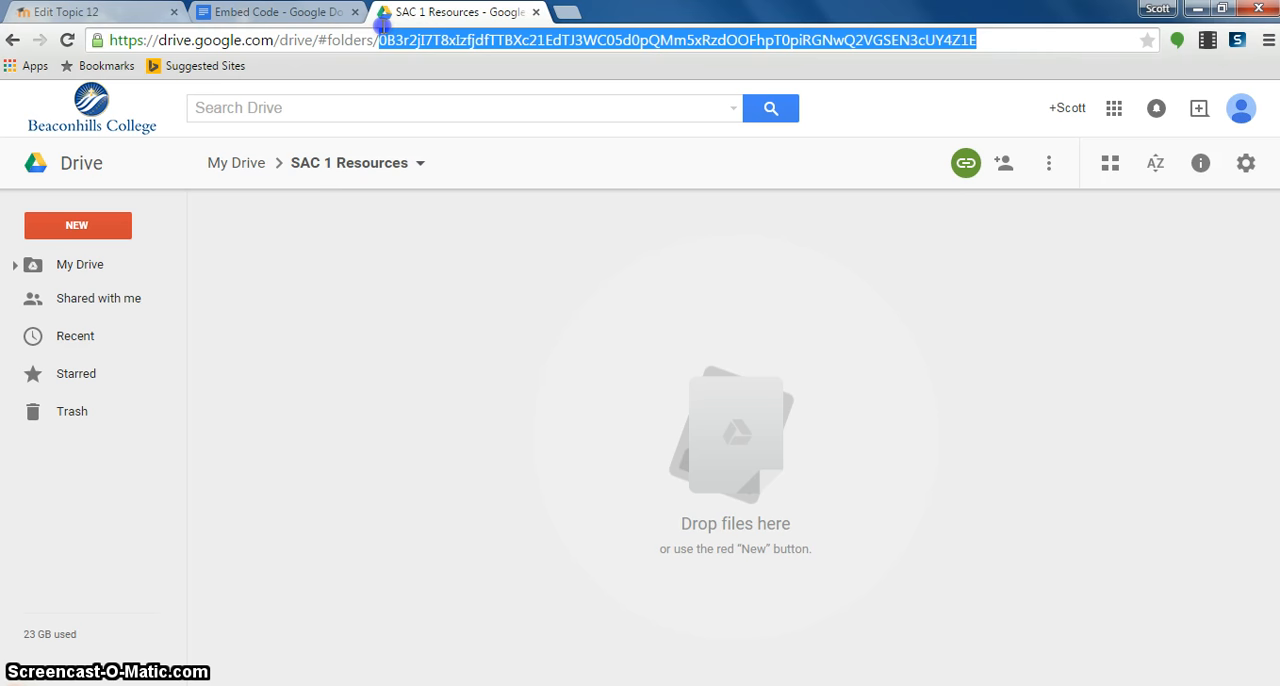
{"action": "left_click_drag", "start_coordinate": [383, 33], "coordinate": [381, 34]}
{"action": "key", "text": "ctrl+c"}
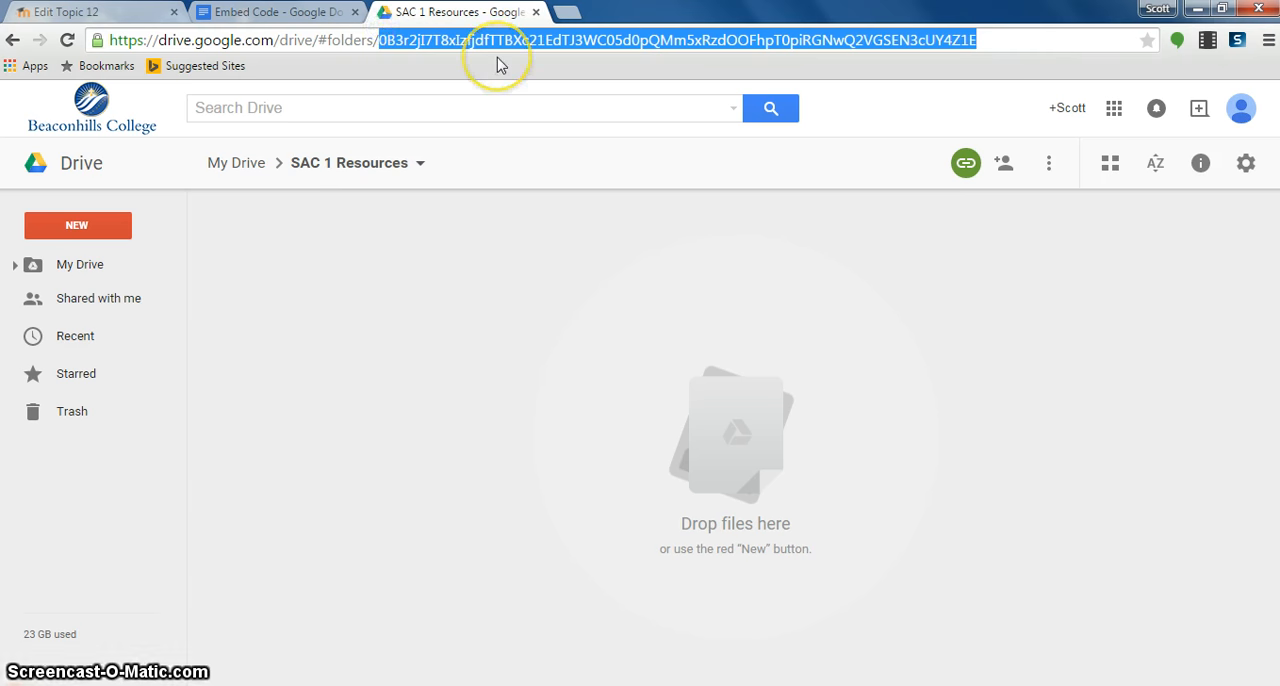
{"action": "left_click", "coordinate": [128, 13]}
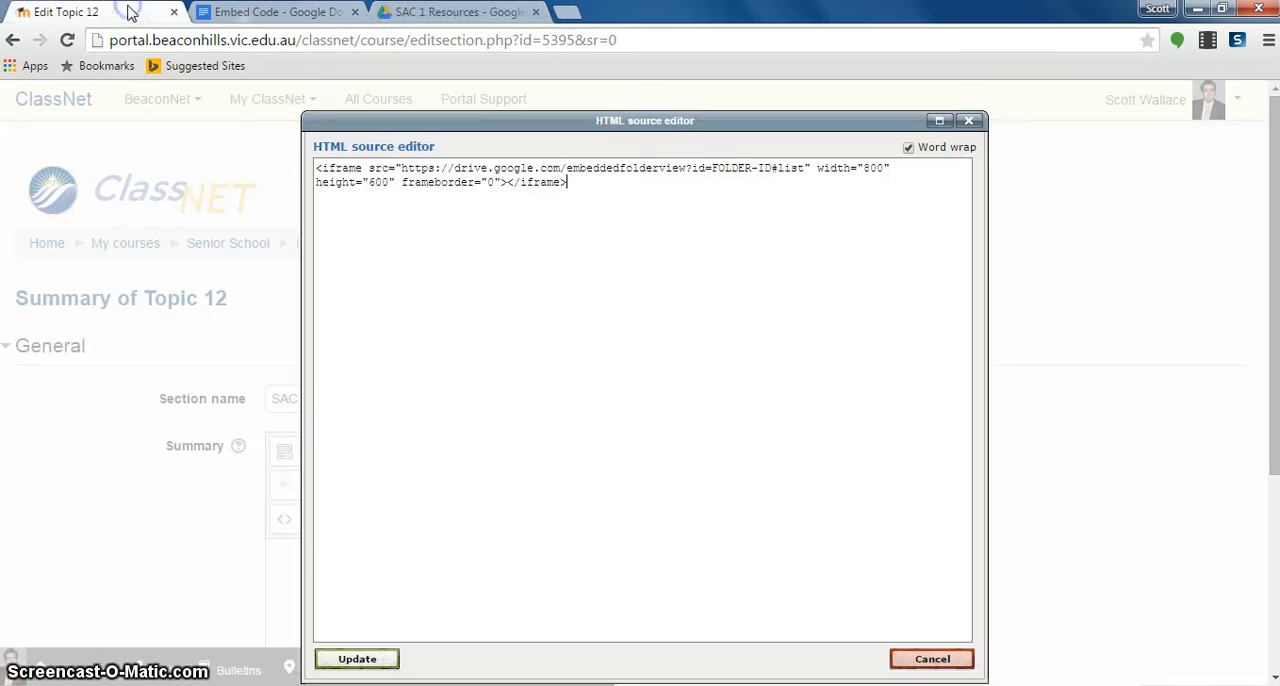
{"action": "left_click", "coordinate": [711, 167]}
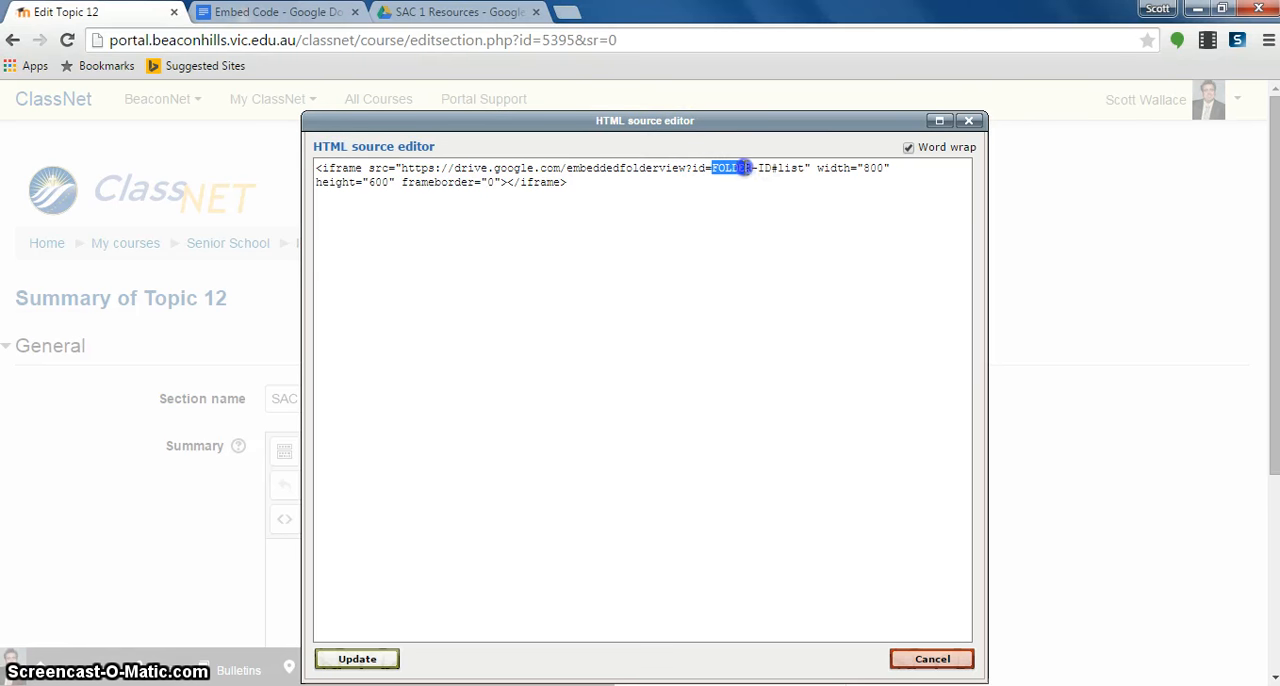
{"action": "left_click_drag", "start_coordinate": [770, 167], "coordinate": [772, 167]}
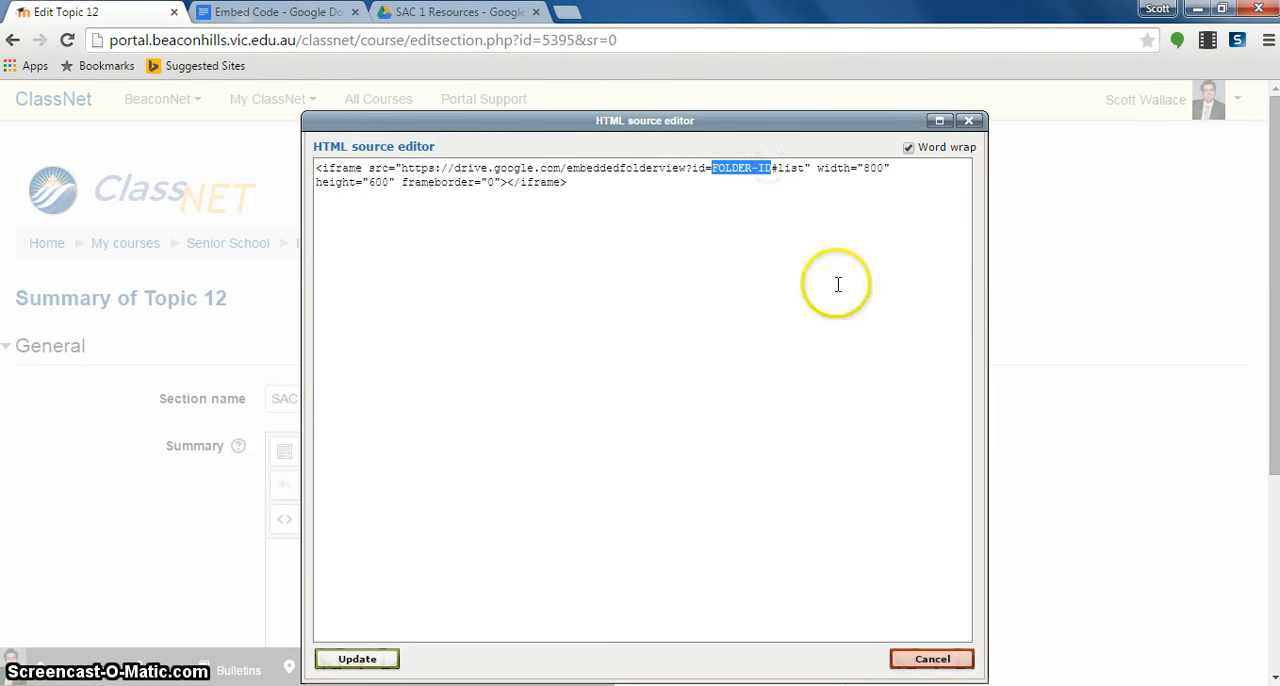
{"action": "key", "text": "ctrl+v"}
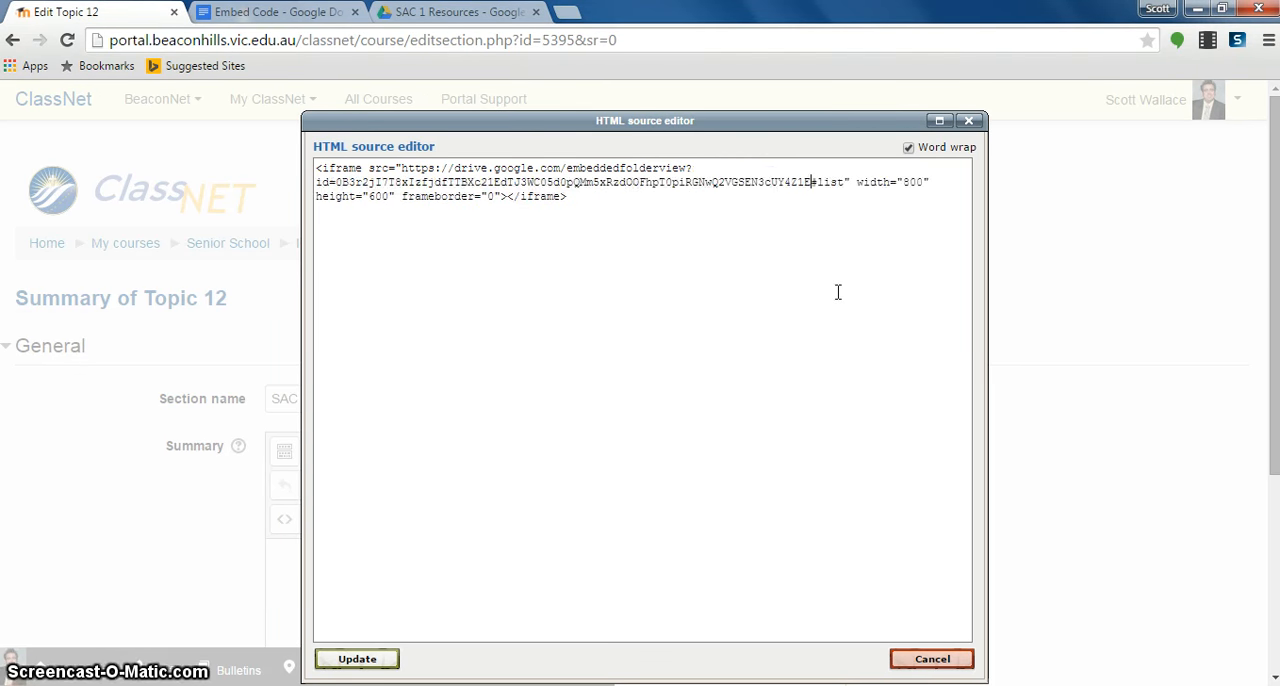
- Set the iframe width to 600 and height to 400, apply the HTML source, and save the section changes
{"action": "left_click", "coordinate": [910, 181]}
{"action": "key", "text": "BackSpace"}
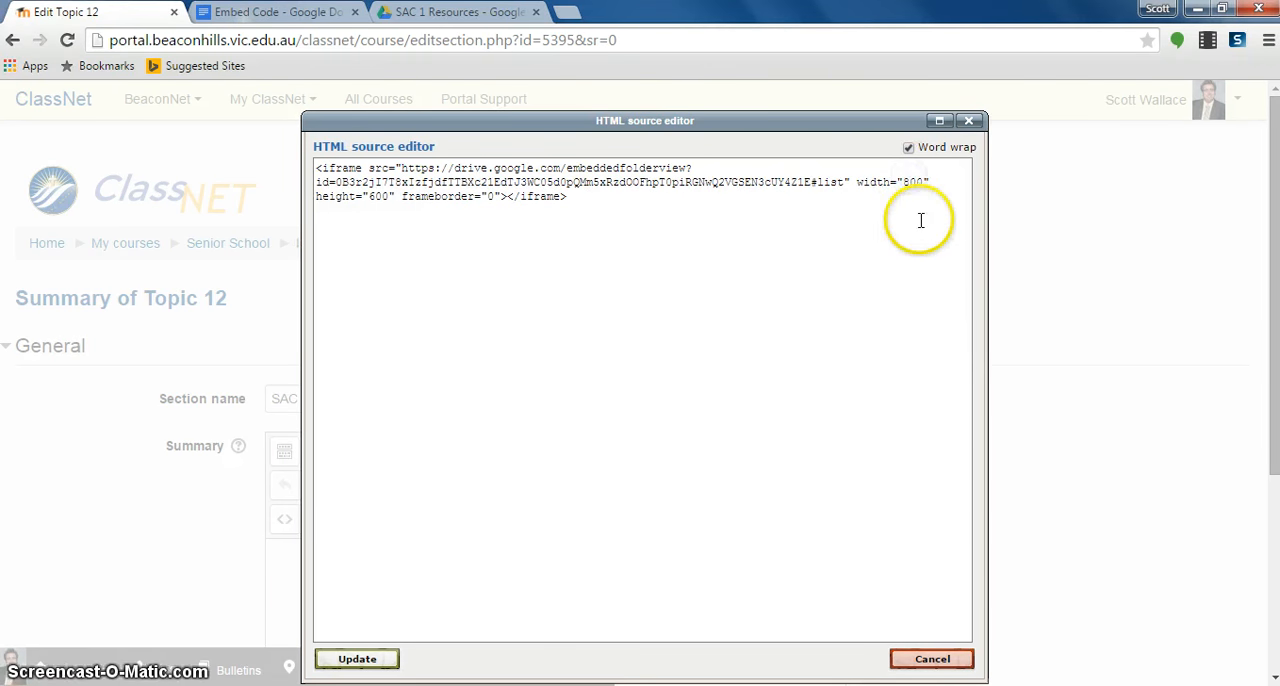
{"action": "left_click", "coordinate": [375, 197]}
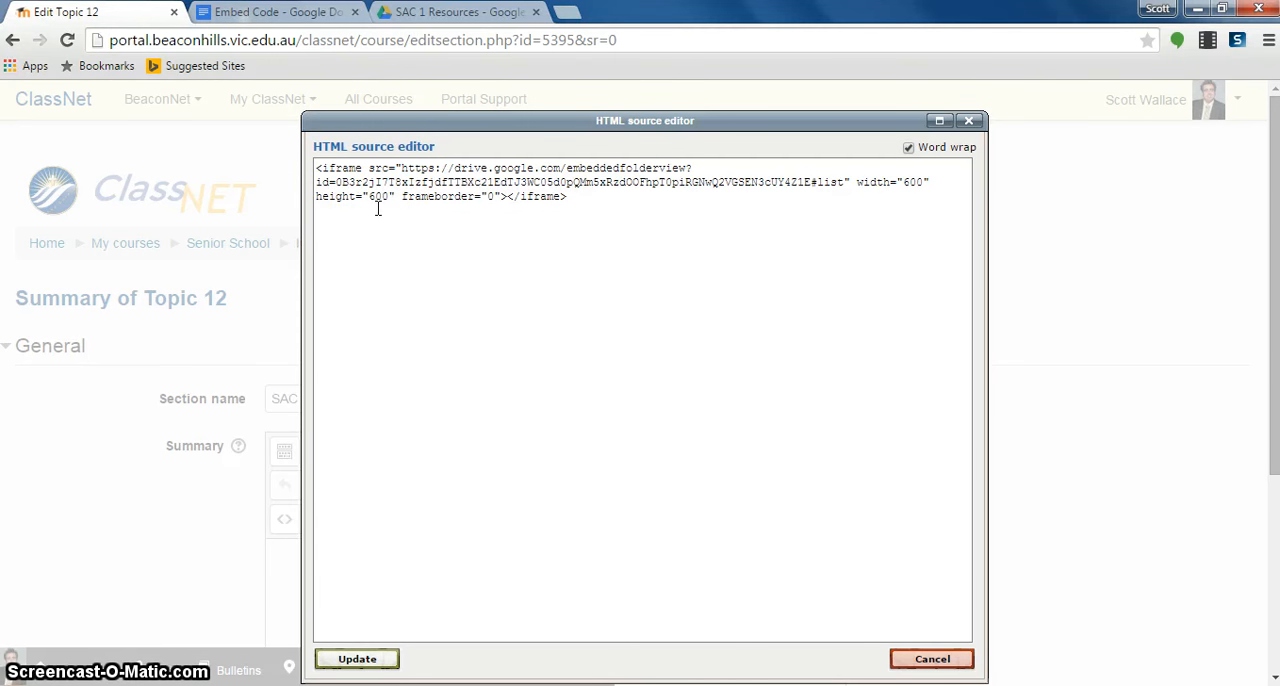
{"action": "type", "text": "4"}
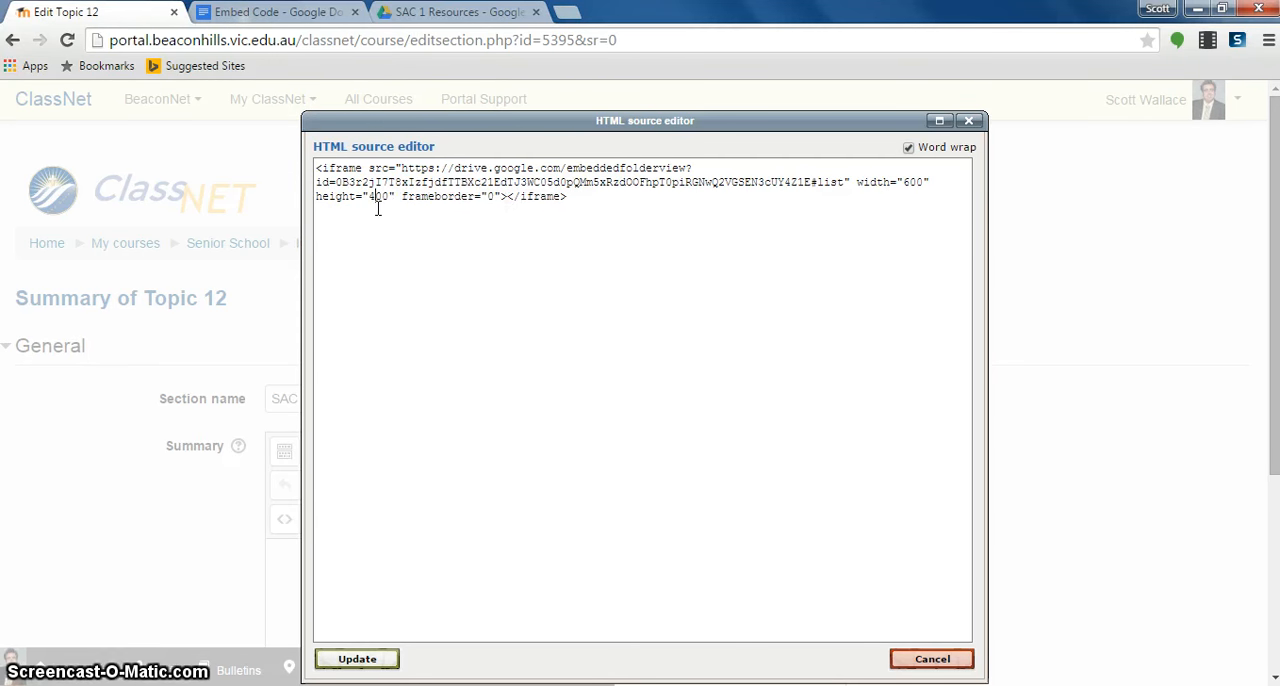
{"action": "left_click", "coordinate": [364, 664]}
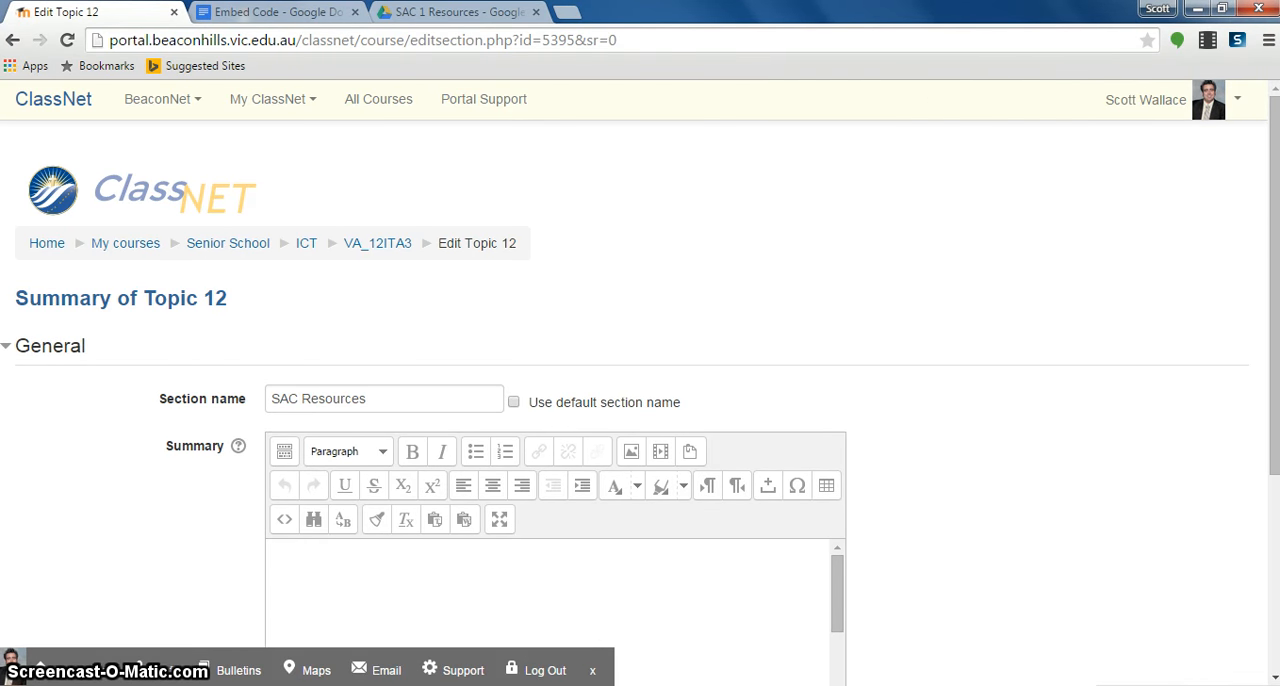
{"action": "scroll", "coordinate": [166, 420], "scroll_direction": "down", "scroll_amount": 3}
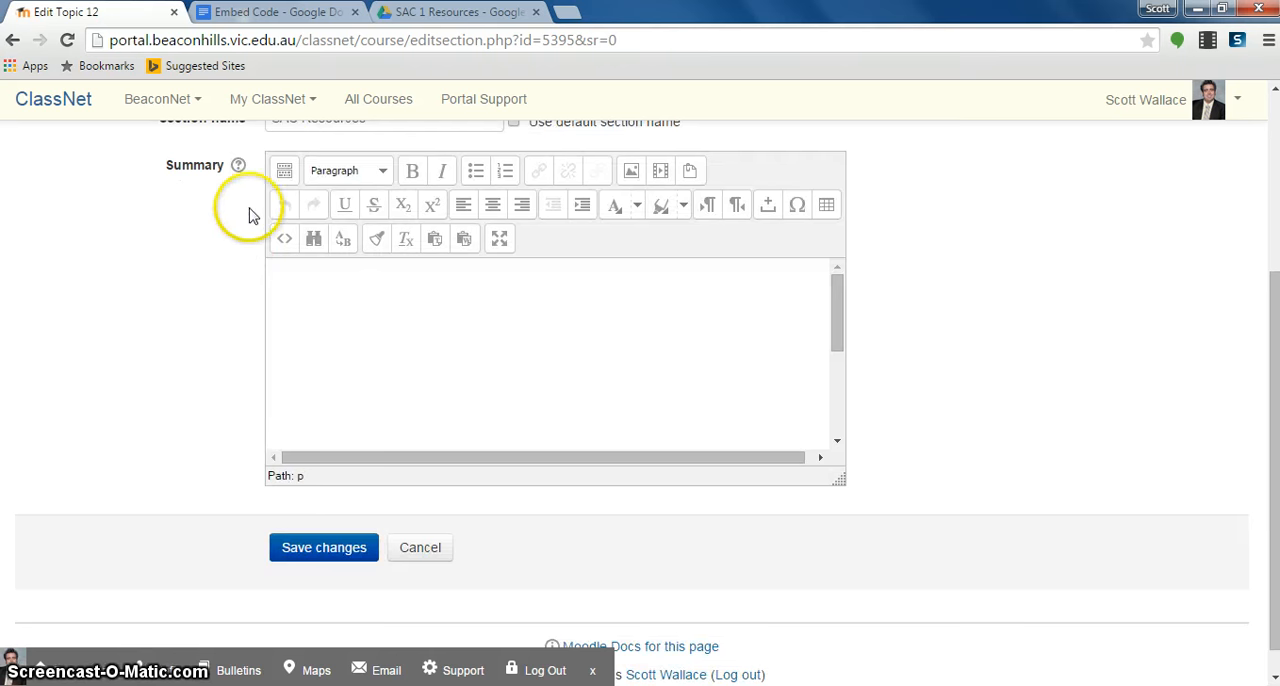
{"action": "left_click", "coordinate": [317, 552]}
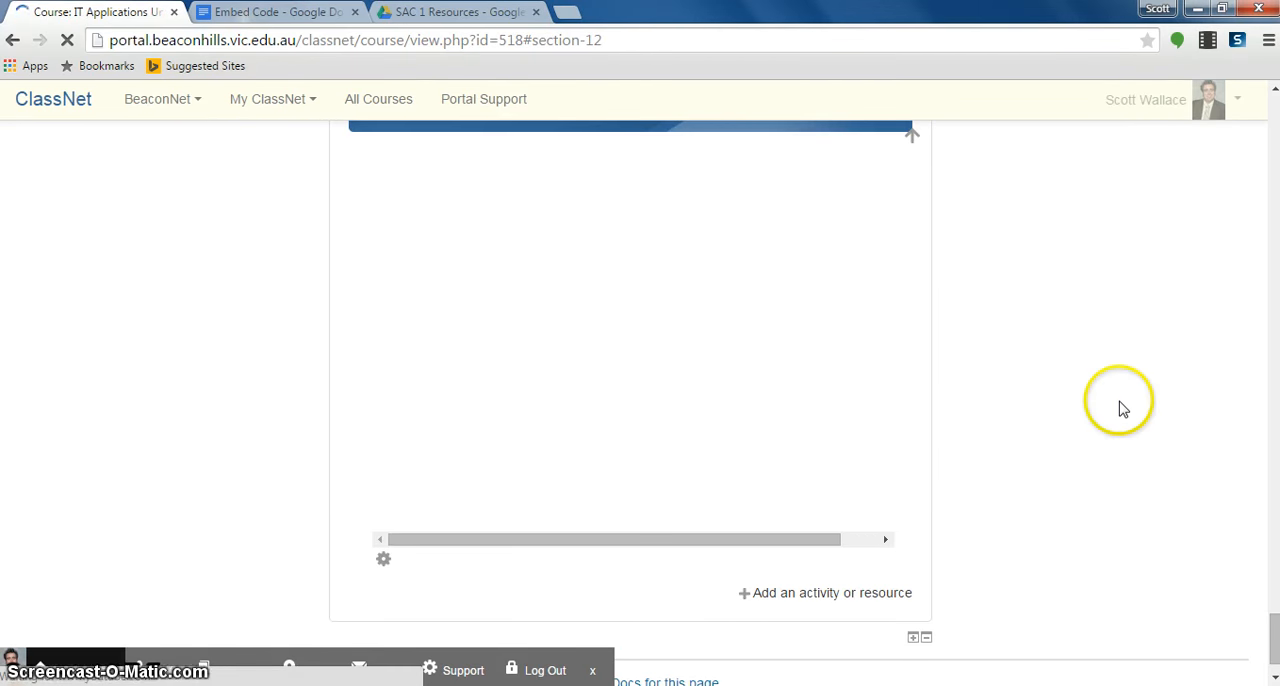
{"action": "mouse_move", "coordinate": [1272, 625]}
{"action": "left_mouse_down"}
{"action": "mouse_move", "coordinate": [1267, 580]}
{"action": "mouse_move", "coordinate": [1273, 626]}
{"action": "left_mouse_up"}
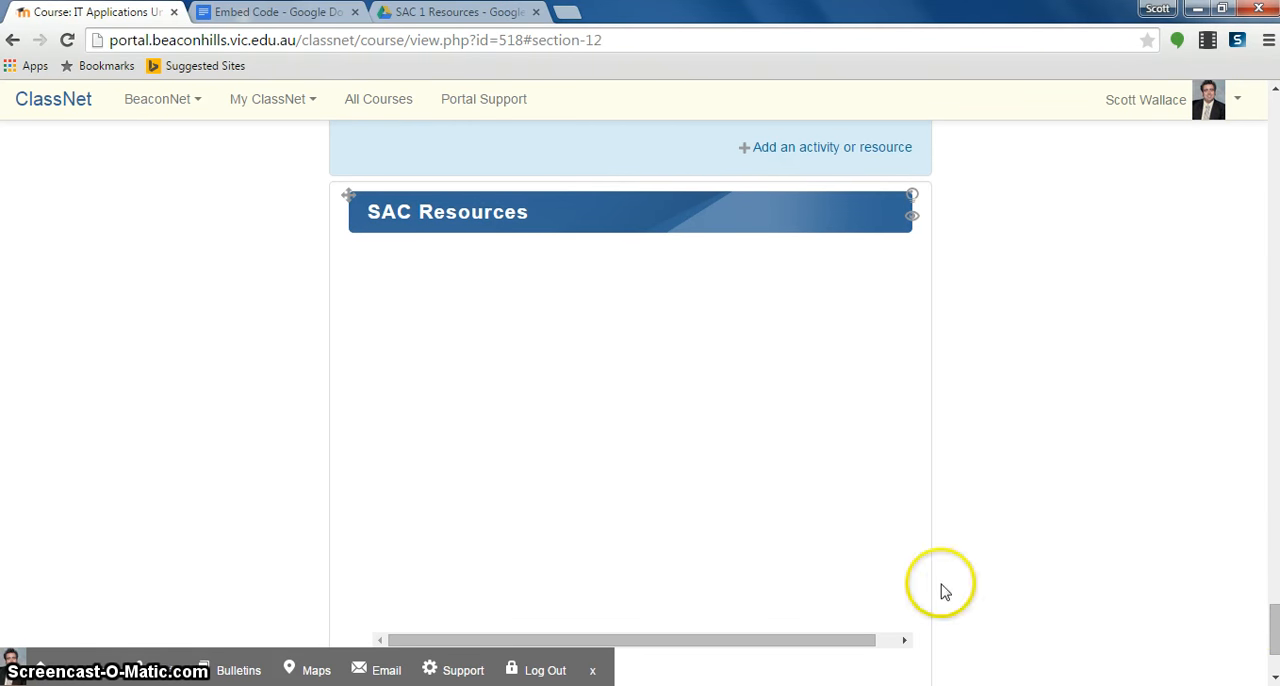
- Check the SAC 1 Resources folder in Google Drive, and turn editing off on the ClassNet course page
{"action": "left_click", "coordinate": [460, 12]}
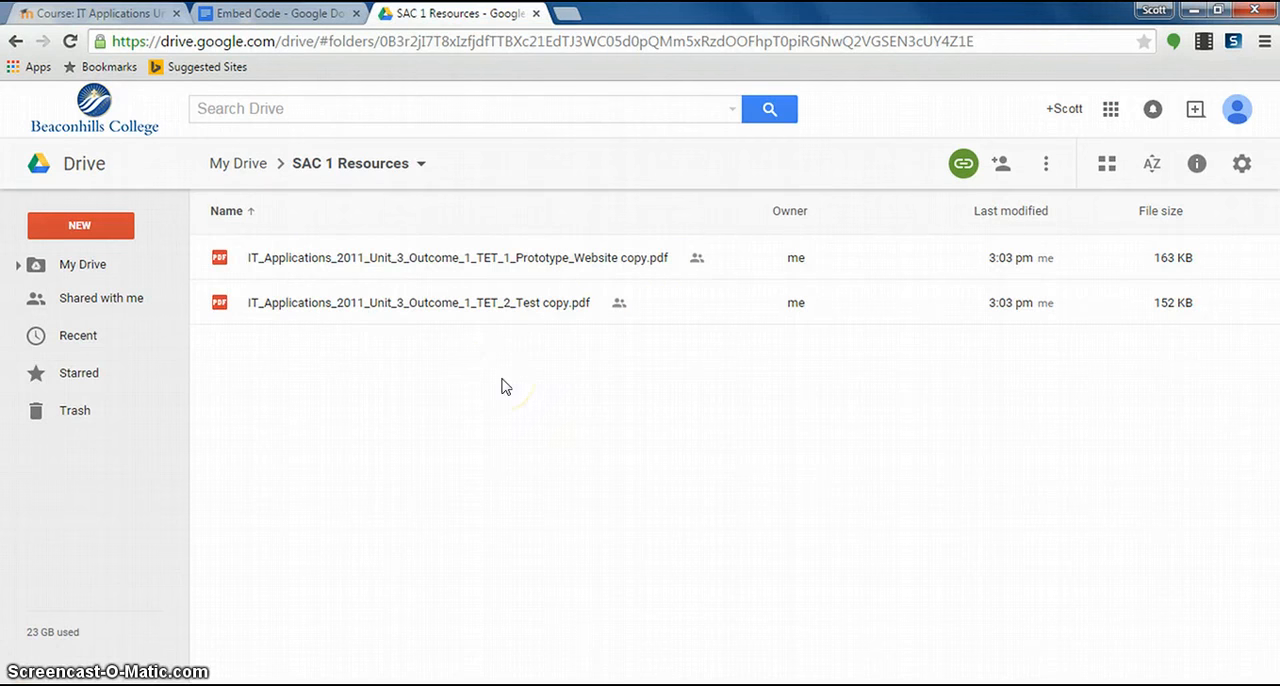
{"action": "left_click", "coordinate": [150, 16]}
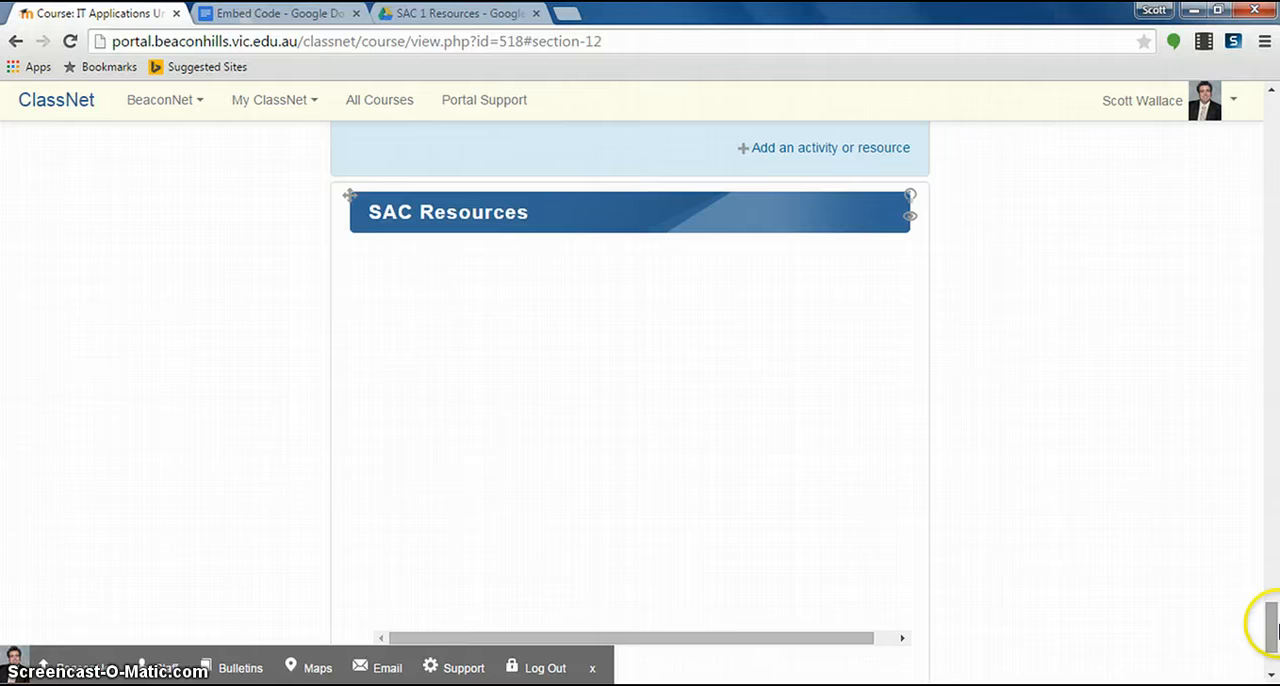
{"action": "left_click_drag", "start_coordinate": [1272, 625], "coordinate": [1271, 122]}
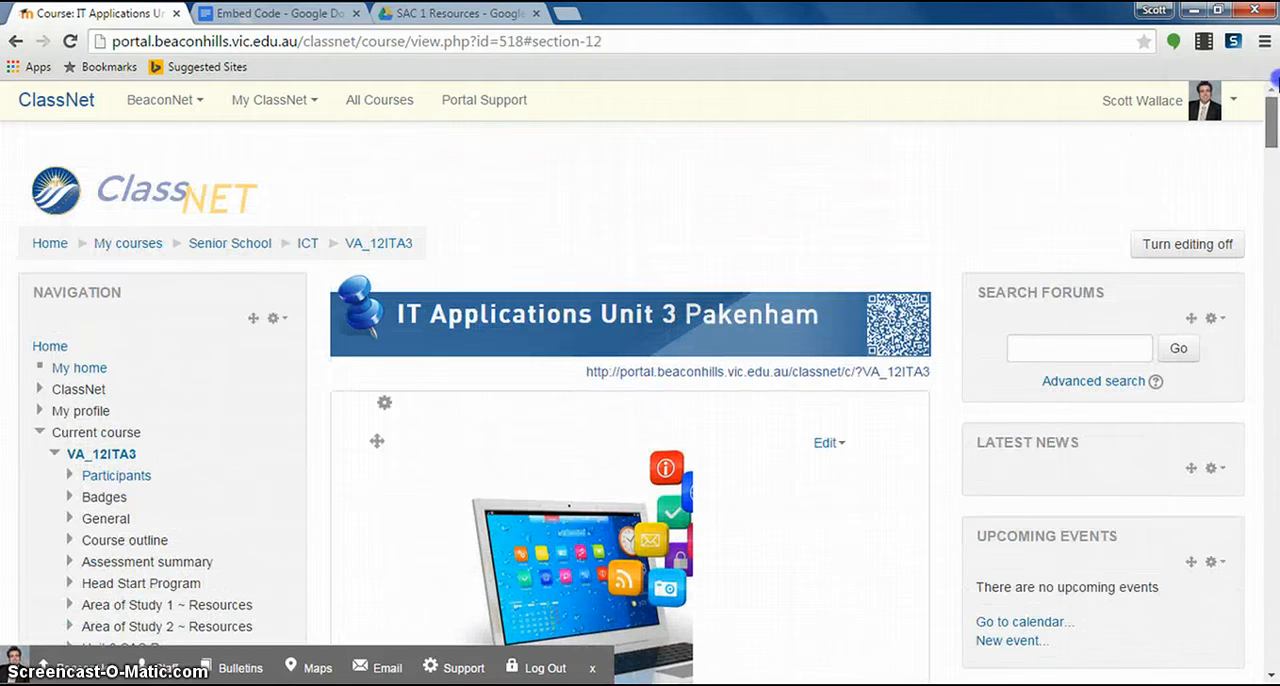
{"action": "left_click", "coordinate": [1198, 246]}
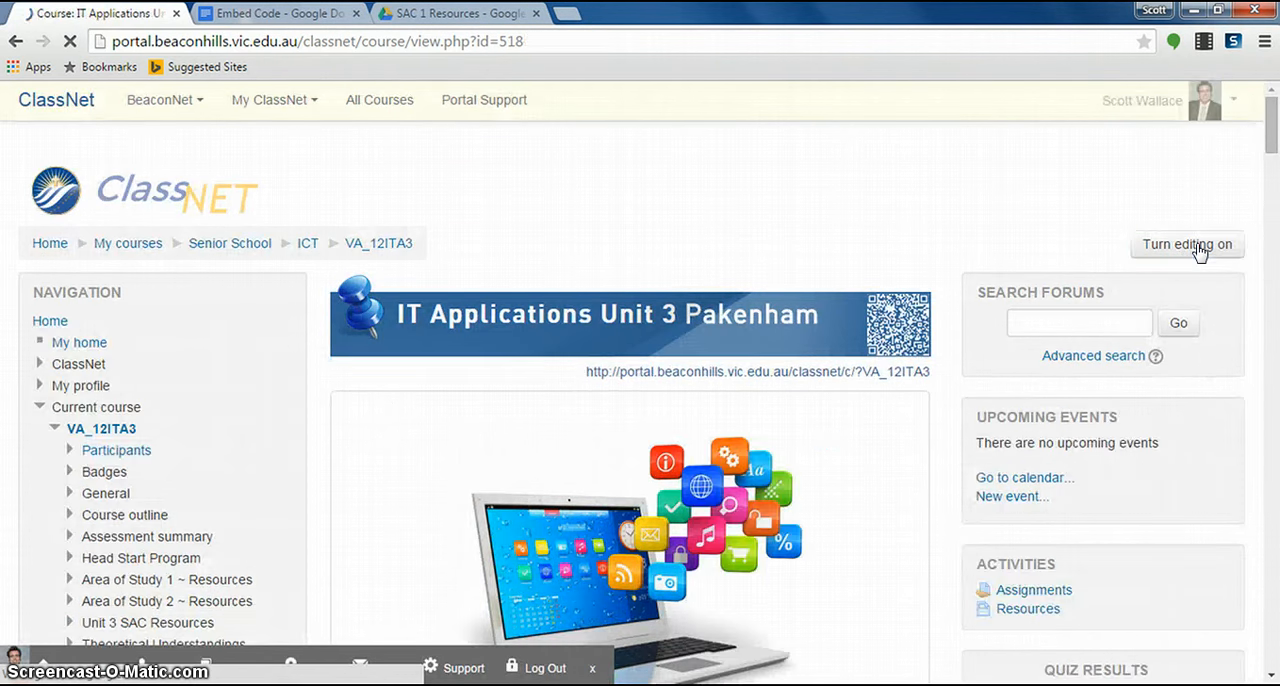
- Open the TET_1 Prototype Website PDF from the embedded SAC Resources list, and return to the course page
{"action": "left_click_drag", "start_coordinate": [1273, 118], "coordinate": [1272, 378]}
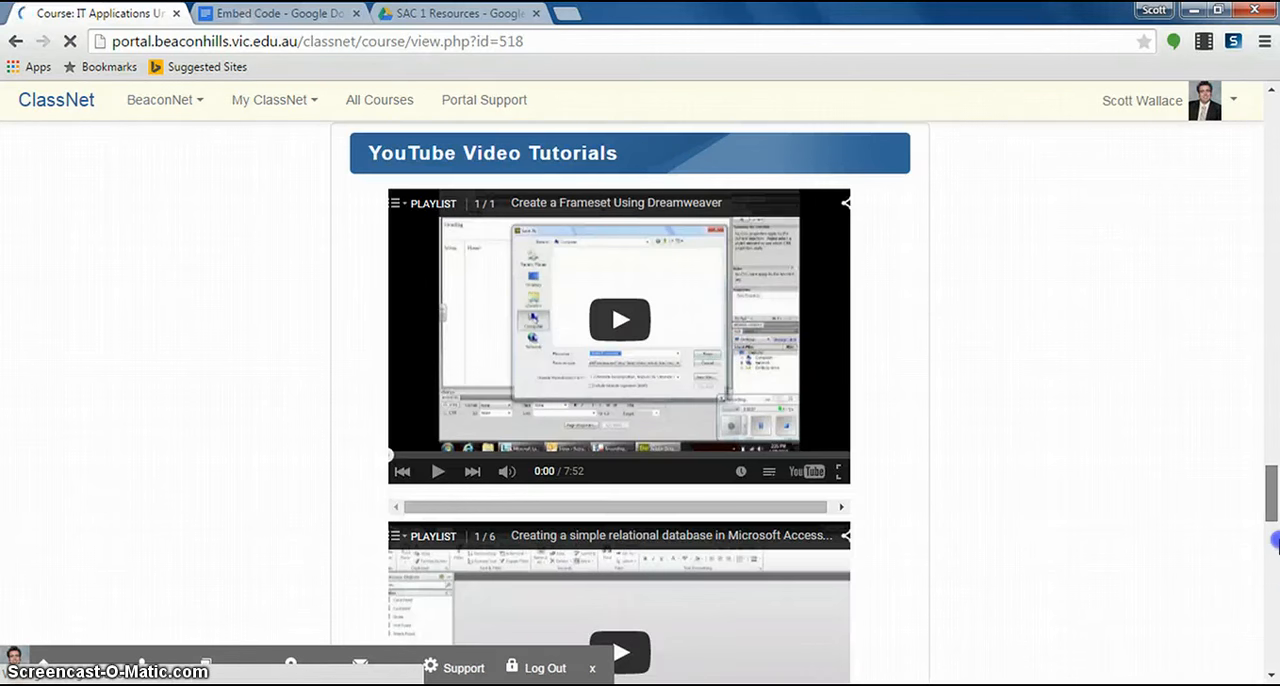
{"action": "scroll", "coordinate": [1275, 570], "scroll_direction": "down", "scroll_amount": 10}
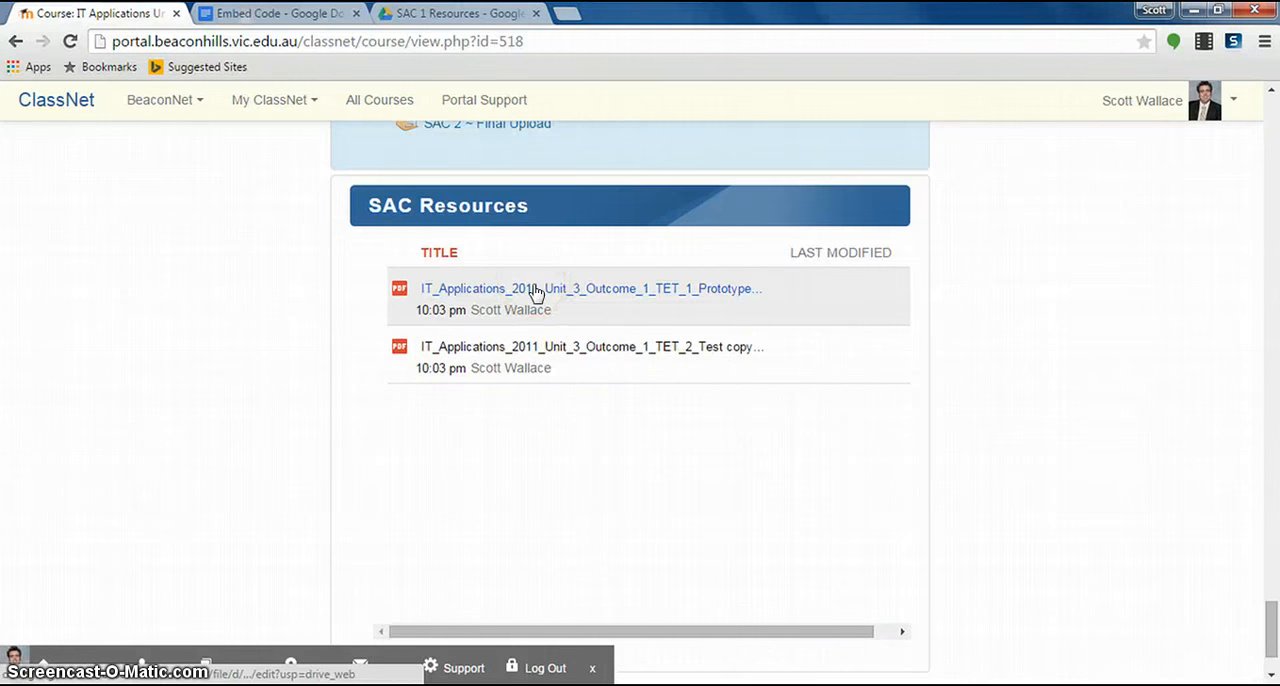
{"action": "left_click", "coordinate": [535, 290]}
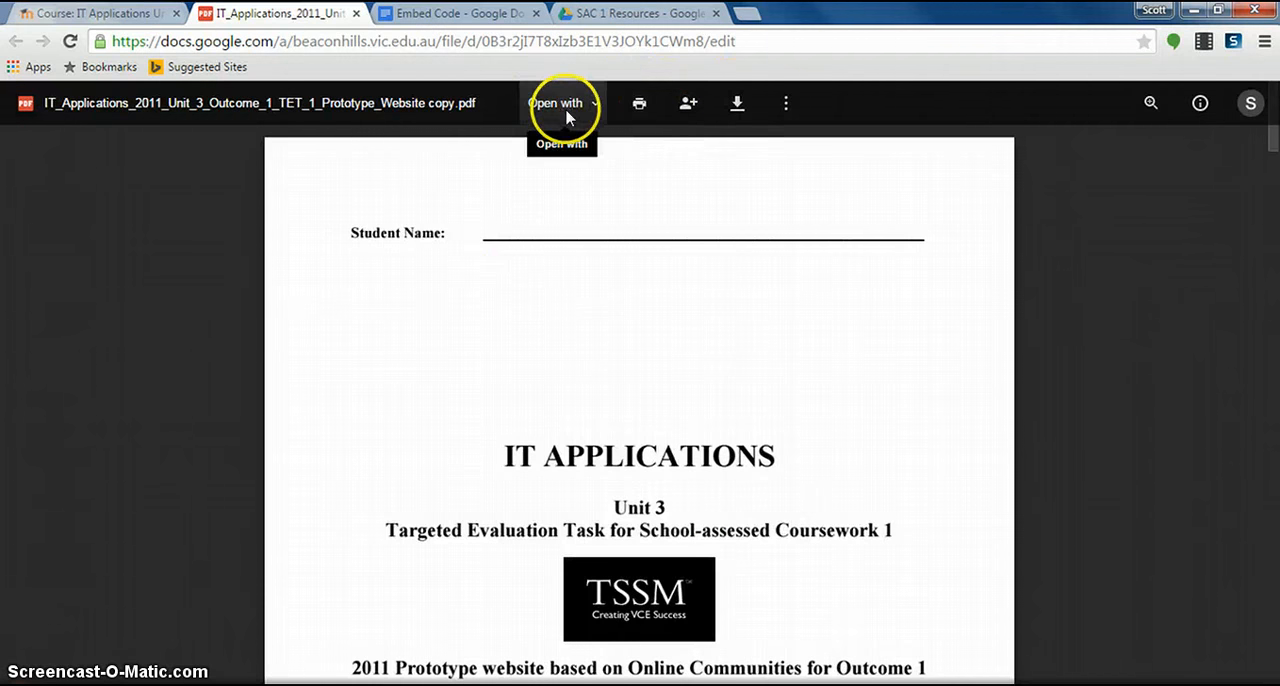
{"action": "left_click", "coordinate": [118, 10]}
{"action": "mouse_move", "coordinate": [240, 668]}
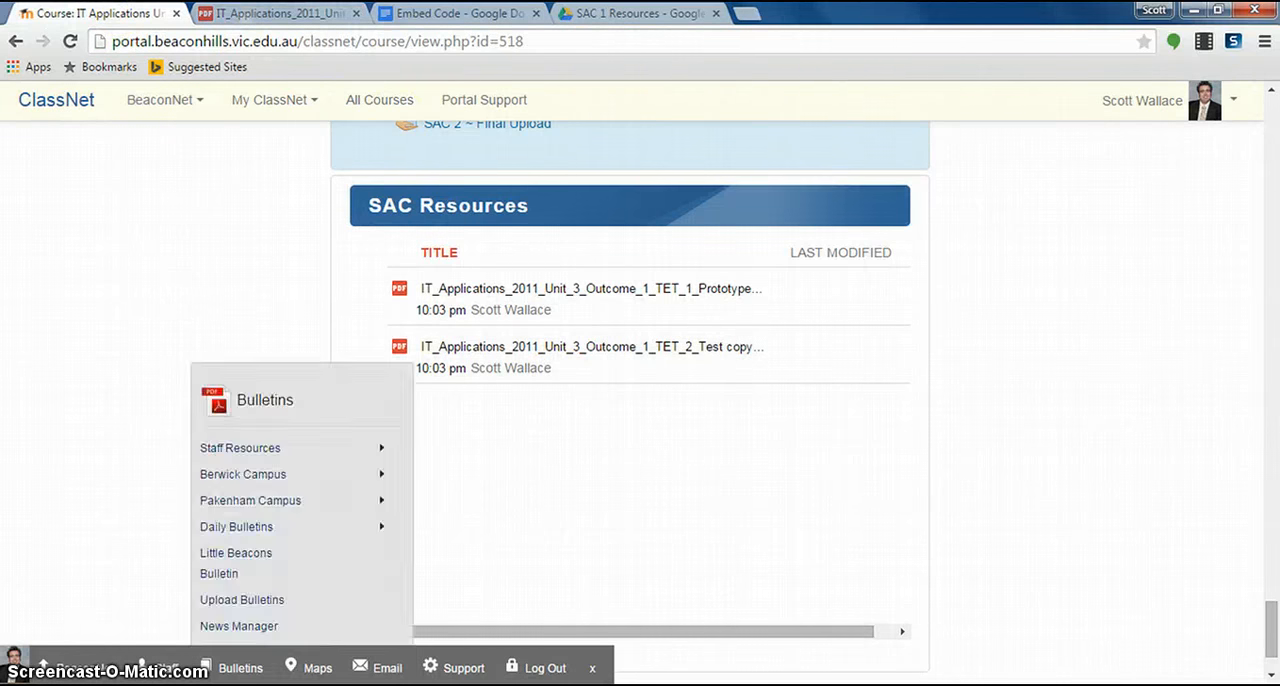